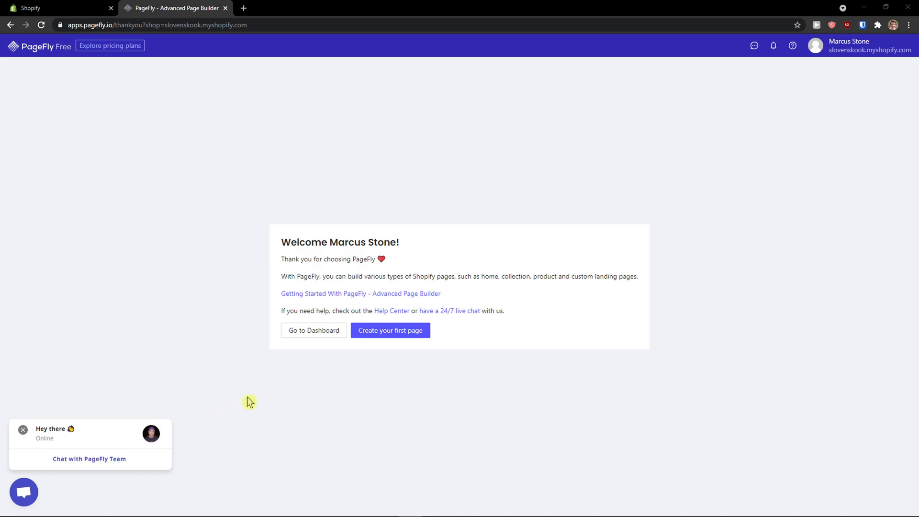
- From the PageFly welcome page, start the first regular page to bring up the free-plan limit notice
click(78, 8)
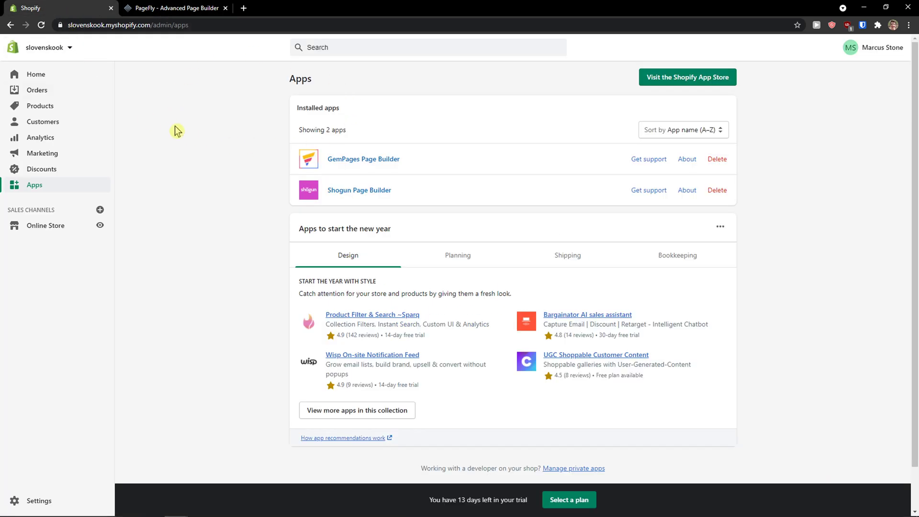
click(184, 5)
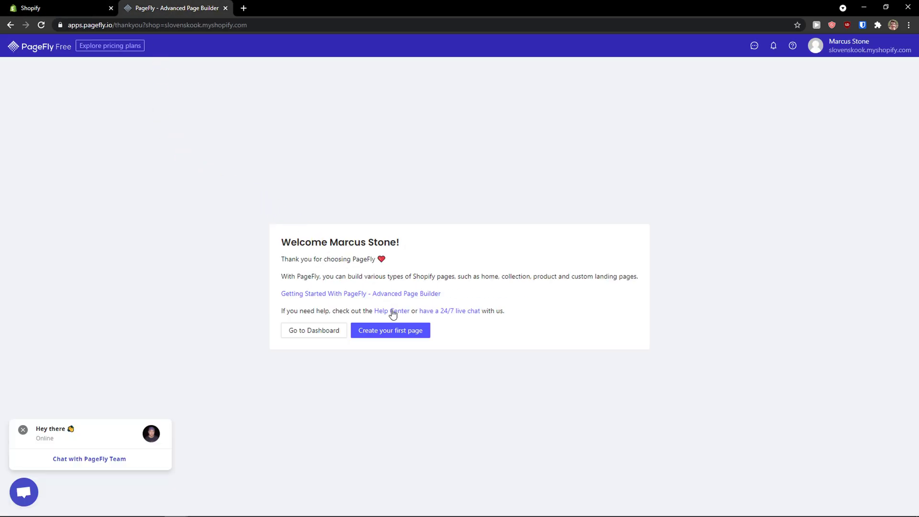
click(394, 335)
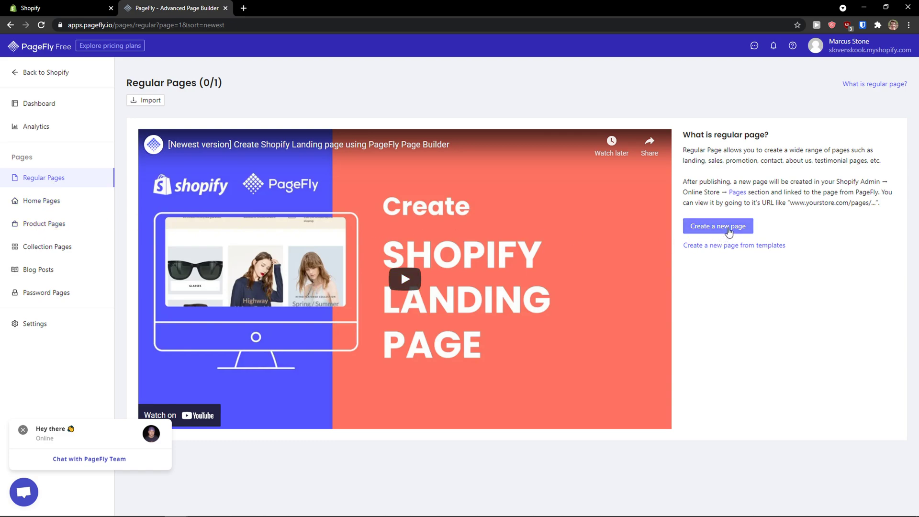
- Create a new regular page, confirming use of the last free regular page slot
click(725, 229)
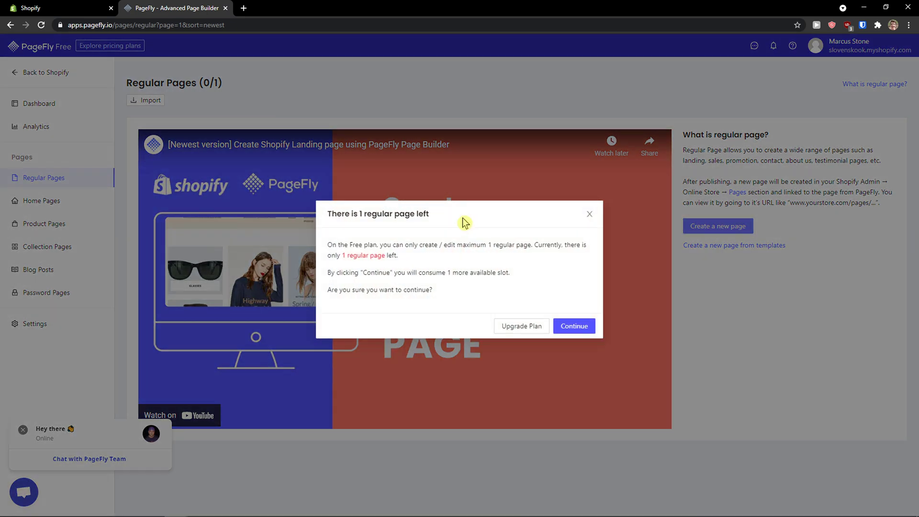
drag(342, 247, 537, 257)
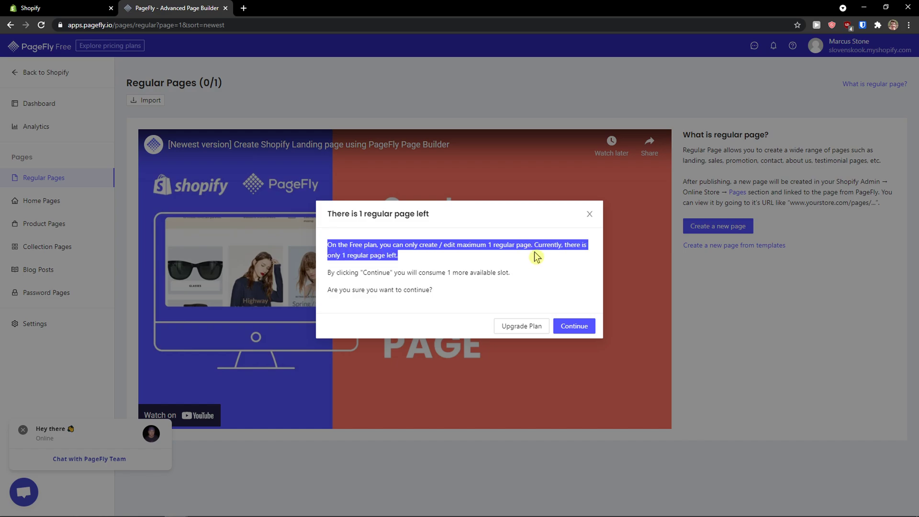
click(480, 260)
click(578, 326)
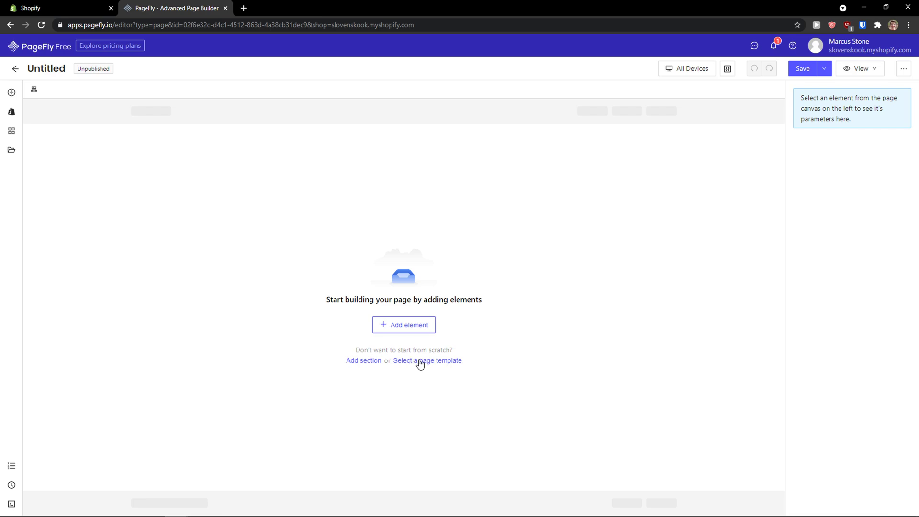
- Browse the page template gallery for a suitable furniture design
click(422, 365)
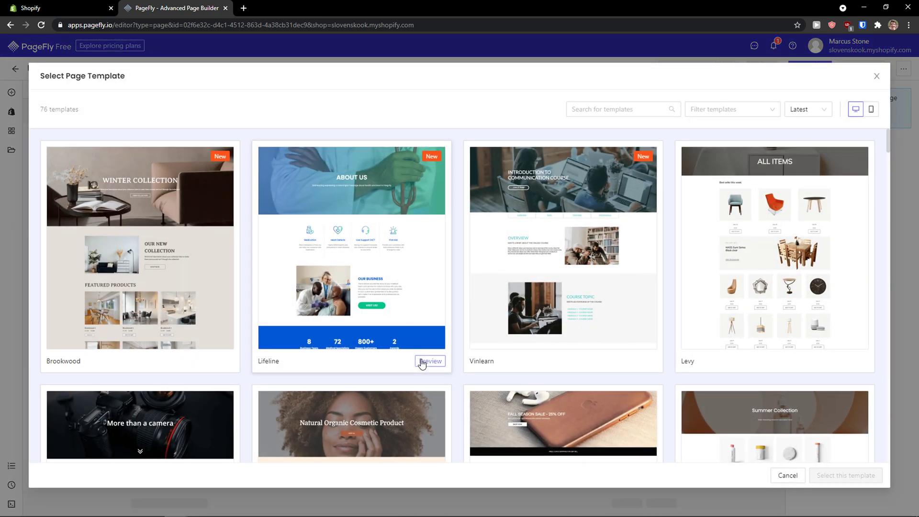
scroll(459, 332, down, 1)
scroll(460, 332, down, 9)
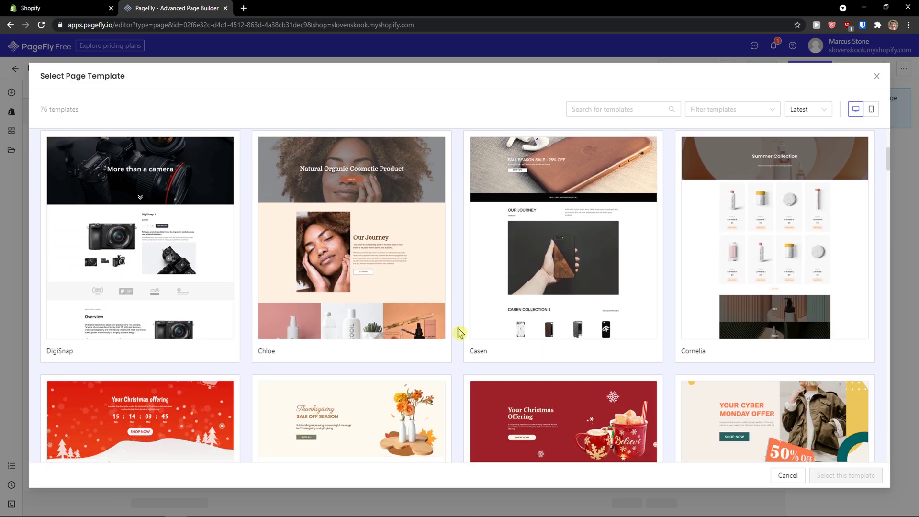
scroll(460, 333, down, 8)
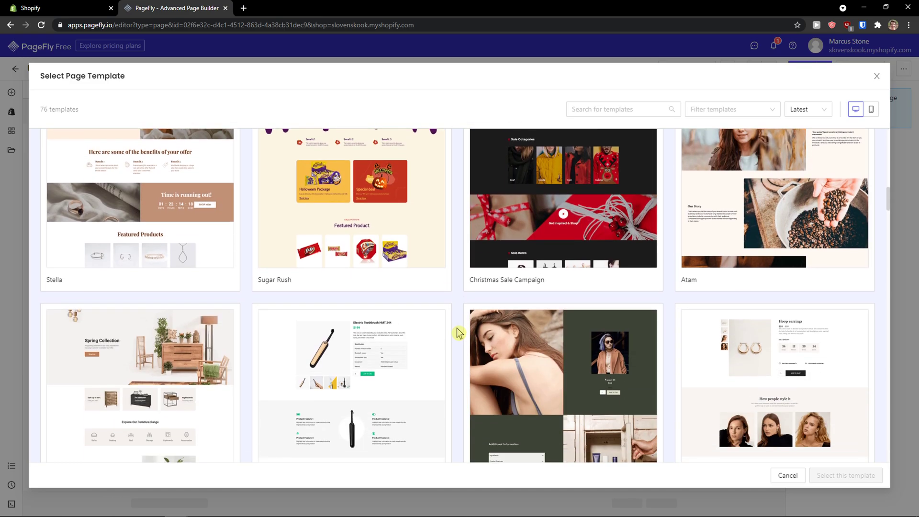
scroll(460, 333, down, 4)
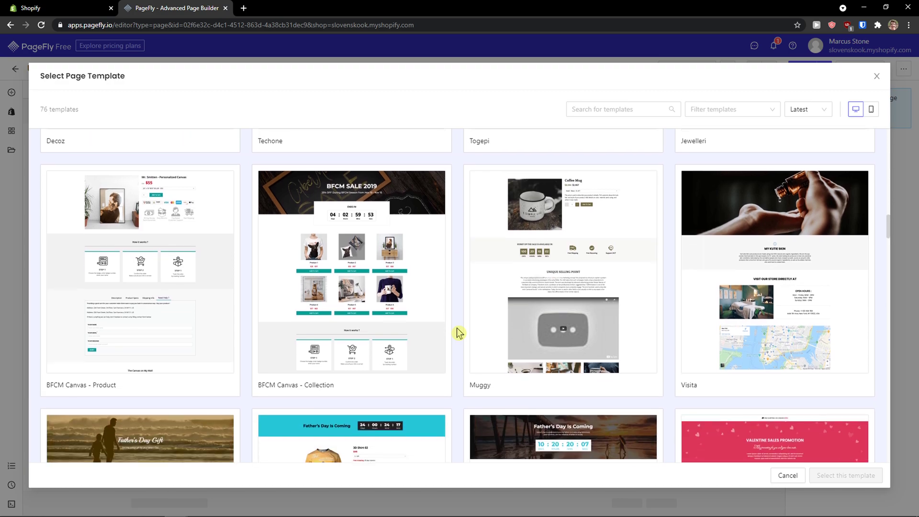
scroll(457, 332, up, 5)
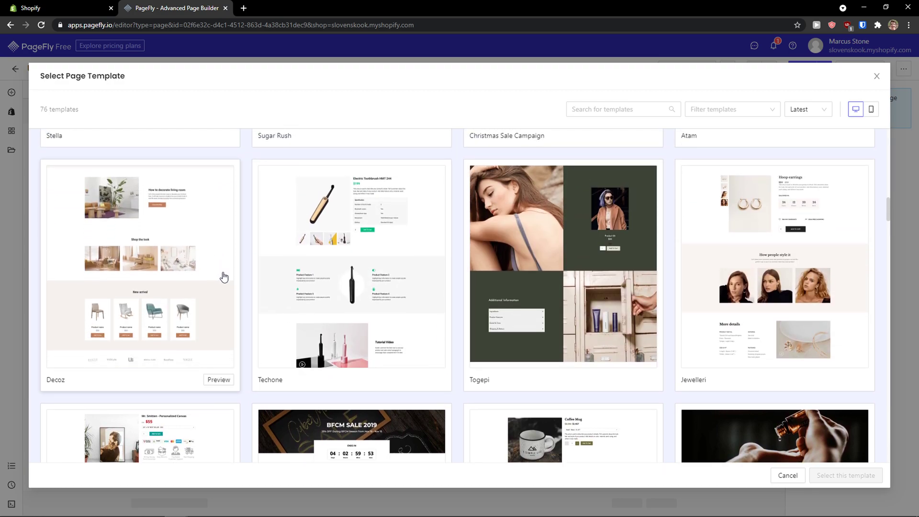
scroll(417, 302, down, 8)
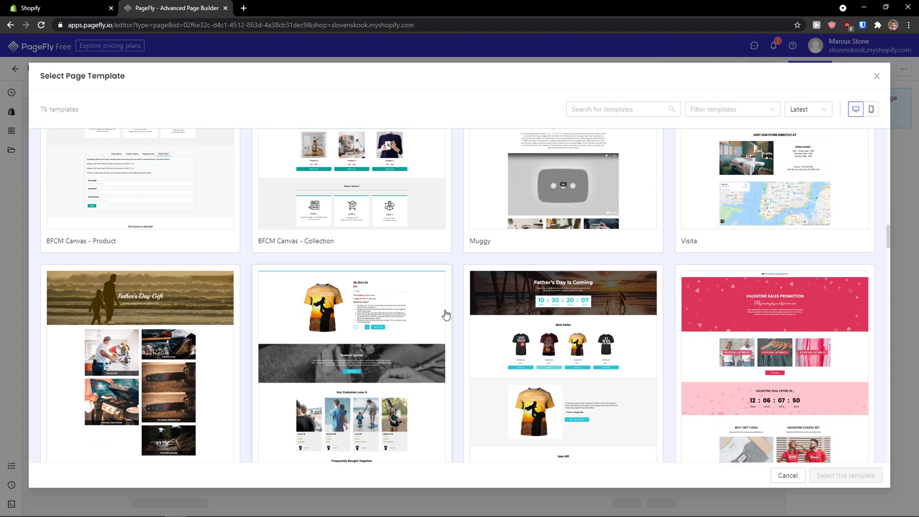
scroll(446, 314, down, 7)
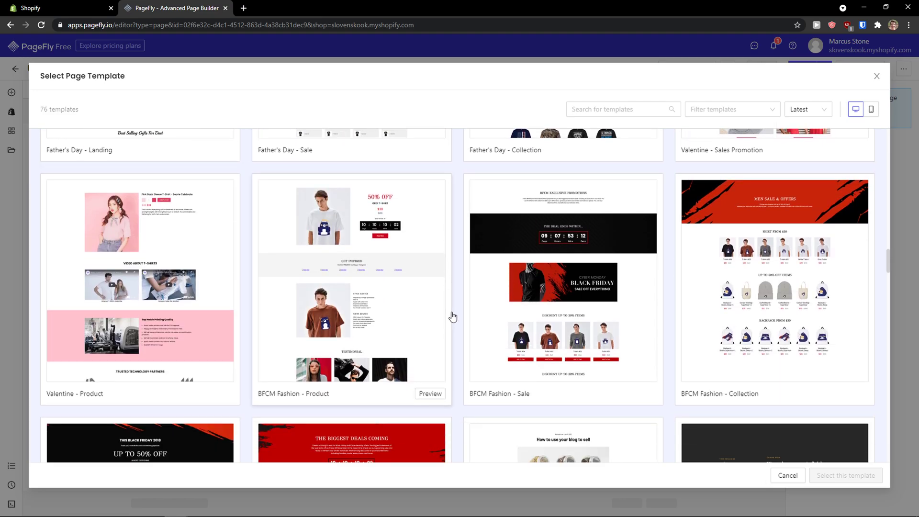
scroll(452, 317, up, 17)
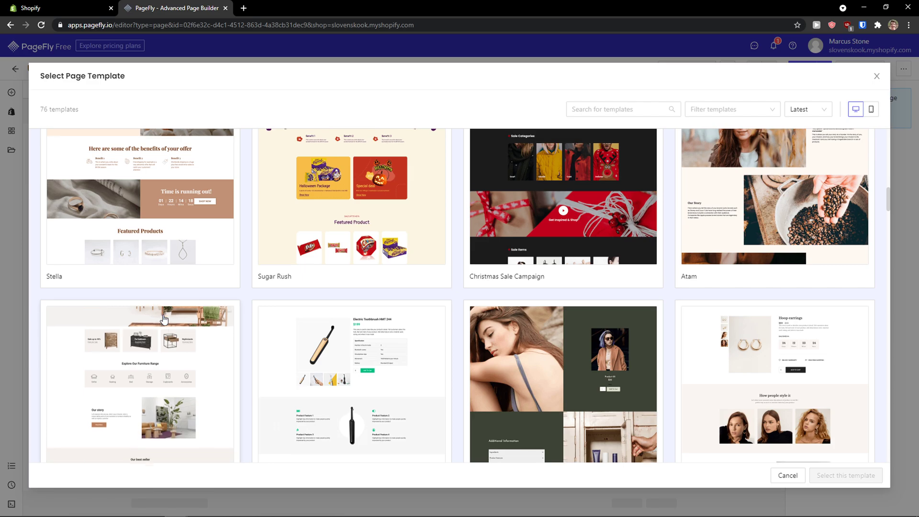
scroll(163, 318, down, 3)
- Preview and apply the Decoz template, accepting that it replaces the page content
click(219, 381)
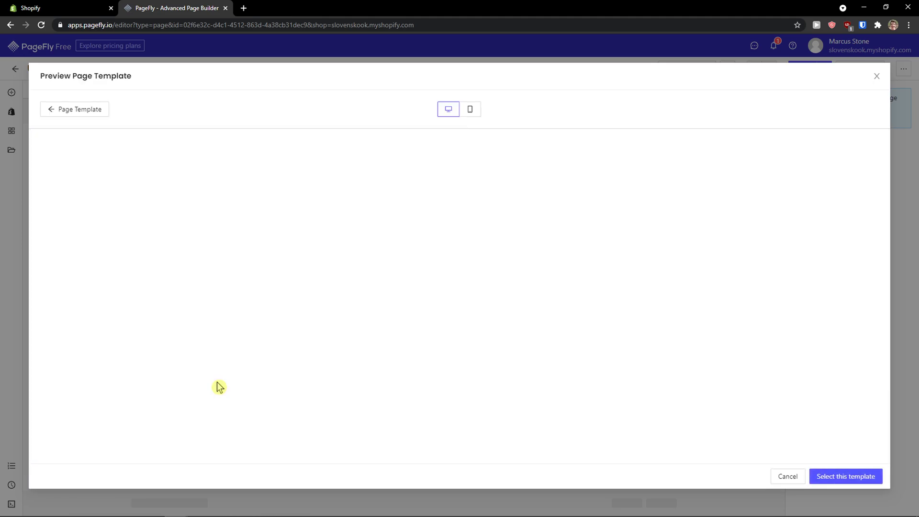
click(832, 477)
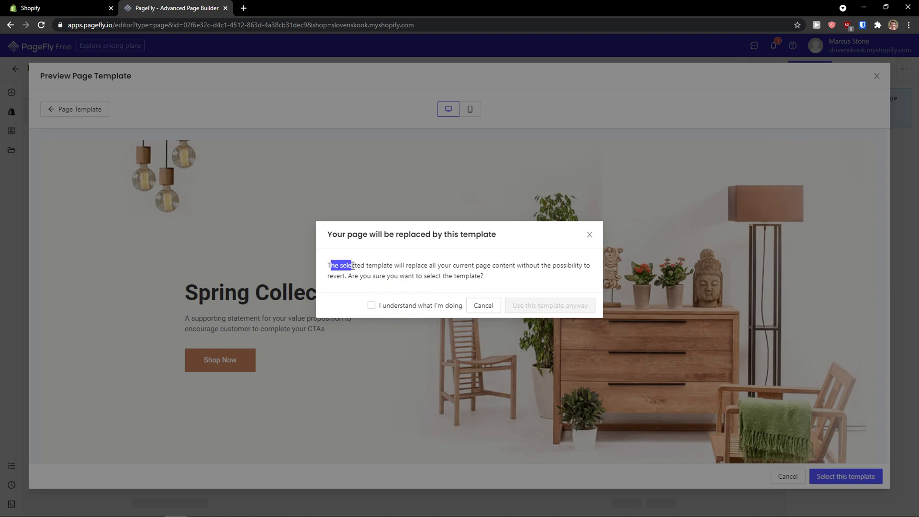
key(ctrl+plus)
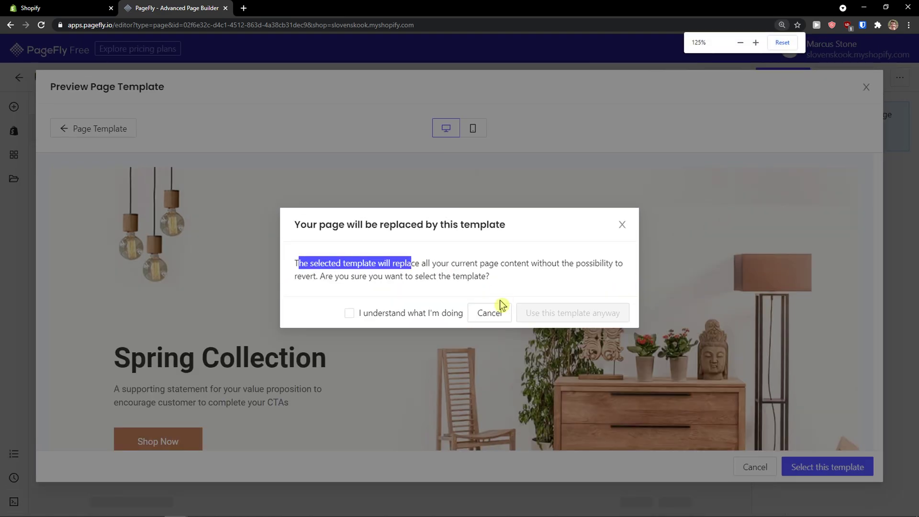
click(391, 314)
click(570, 314)
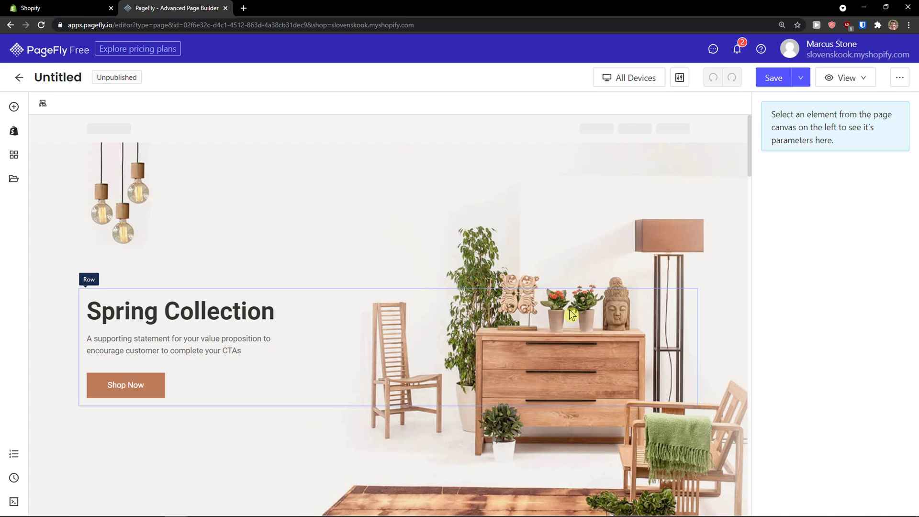
scroll(536, 312, down, 2)
scroll(402, 421, down, 3)
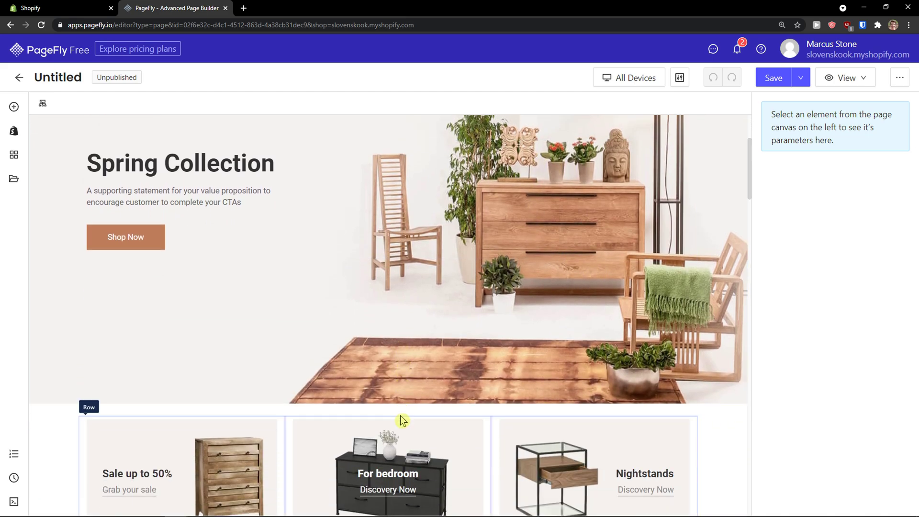
scroll(335, 371, down, 2)
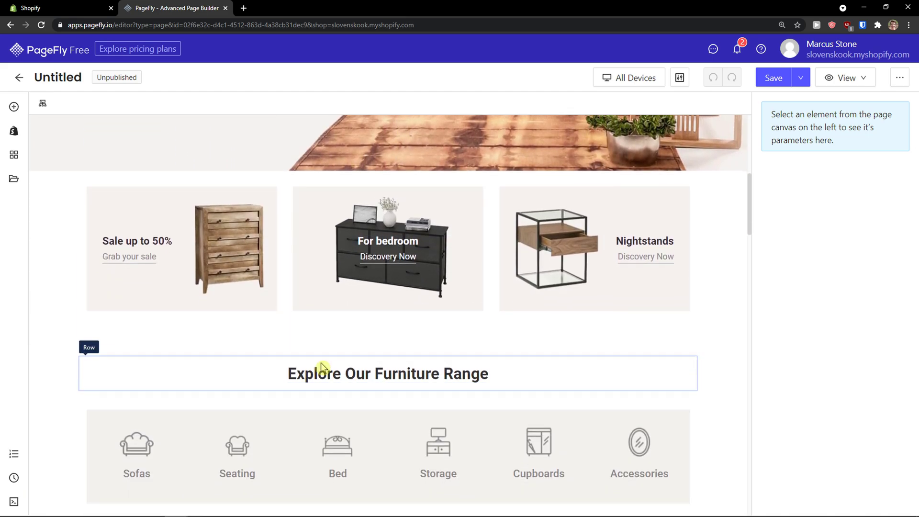
scroll(269, 331, up, 2)
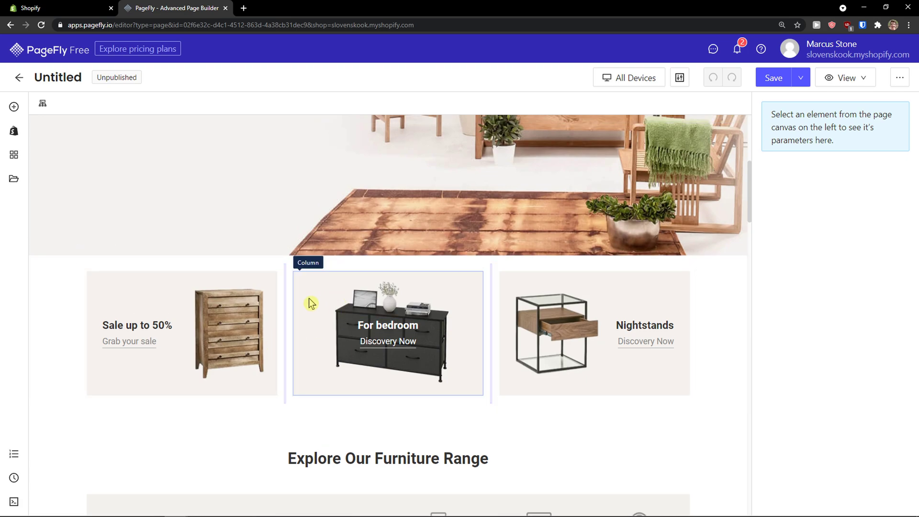
scroll(280, 357, down, 1)
scroll(280, 359, down, 5)
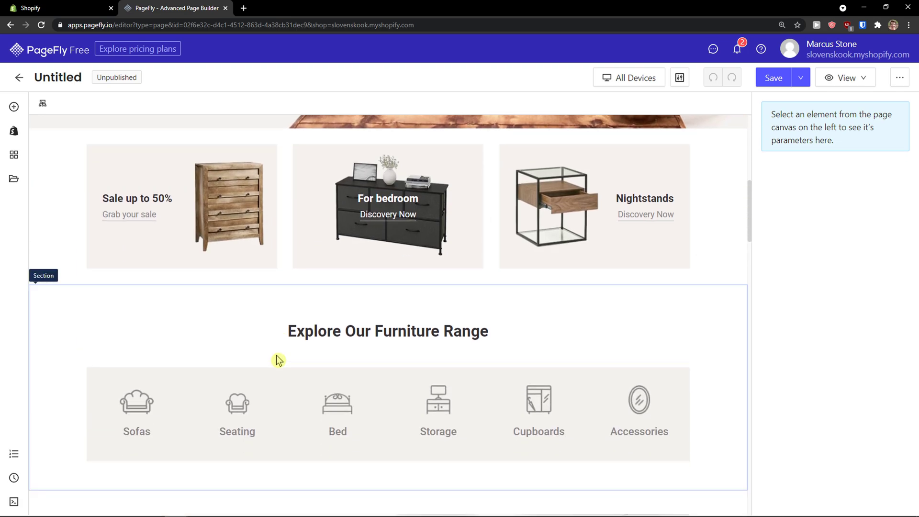
click(348, 352)
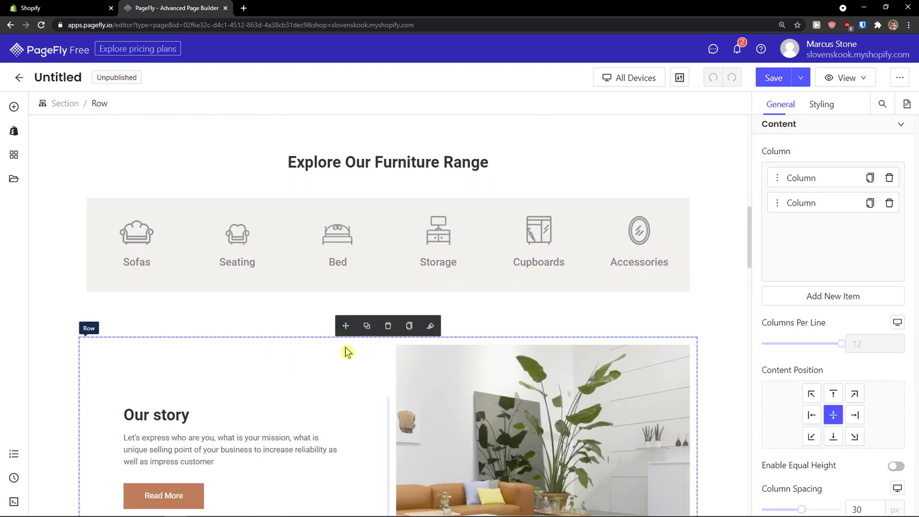
scroll(331, 367, down, 4)
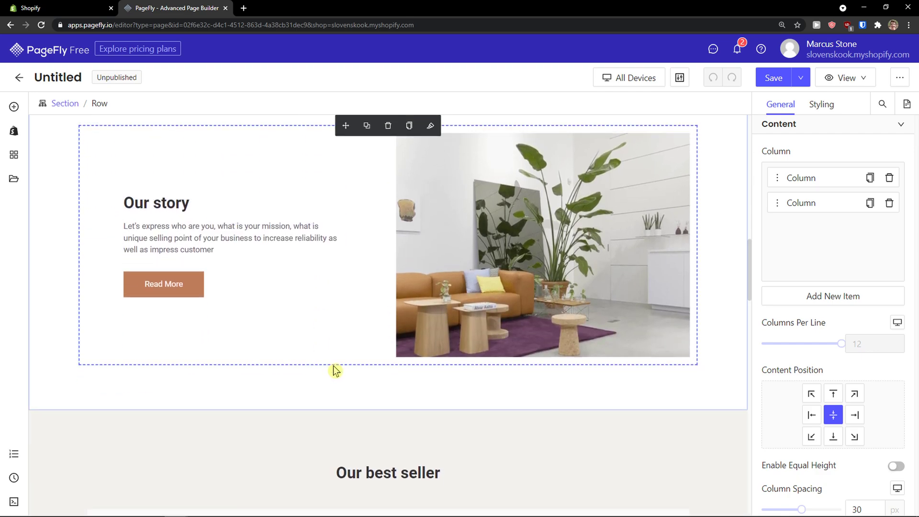
click(333, 376)
scroll(333, 378, down, 2)
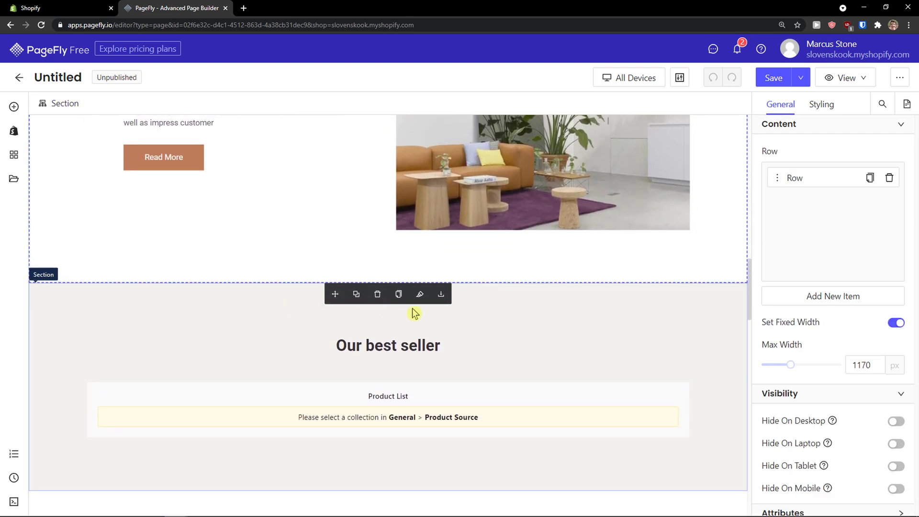
scroll(207, 283, up, 9)
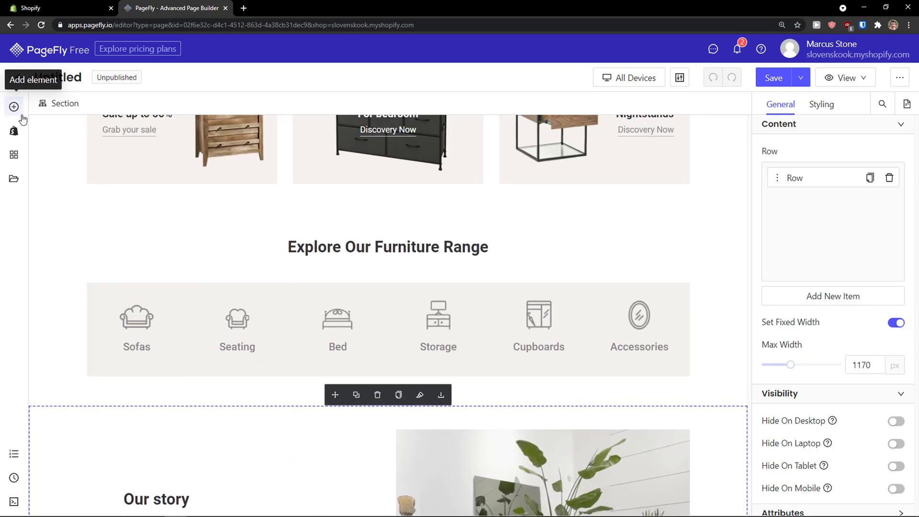
scroll(273, 225, up, 10)
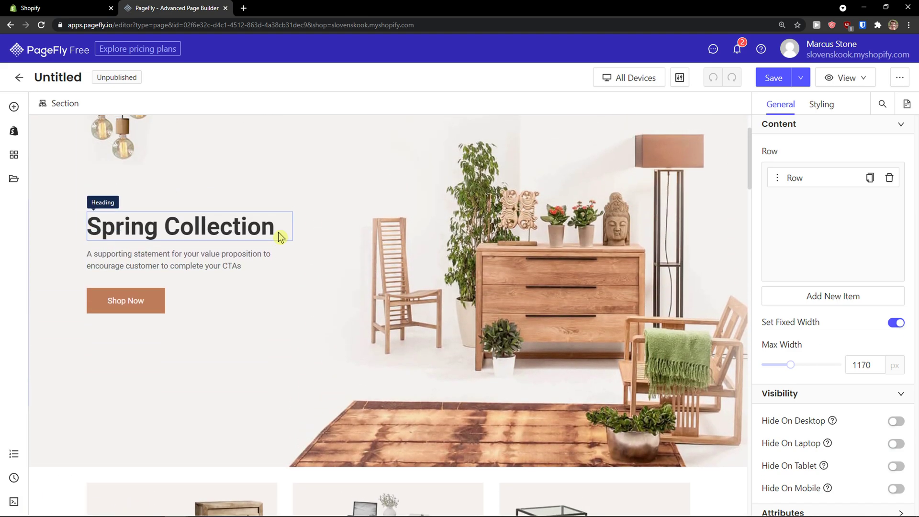
- Preview the page at tablet and mobile widths, then return to desktop view
click(621, 78)
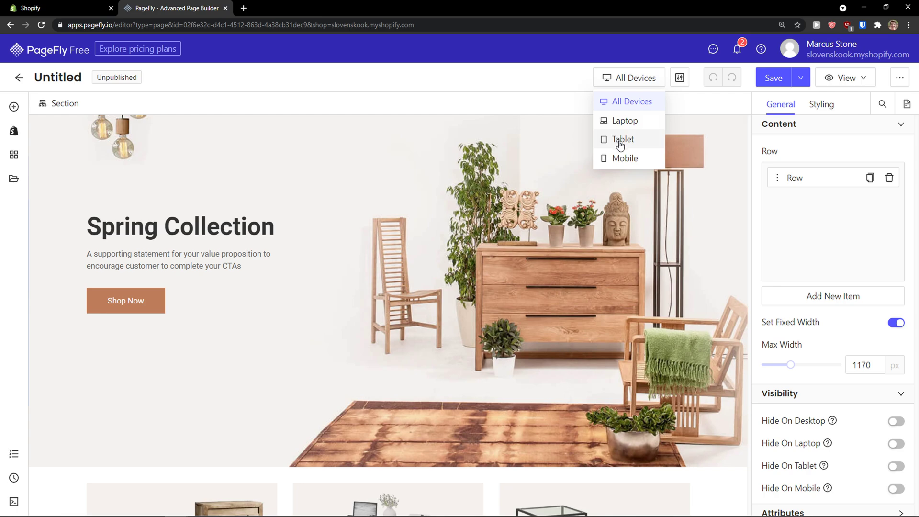
click(621, 143)
click(632, 78)
click(638, 158)
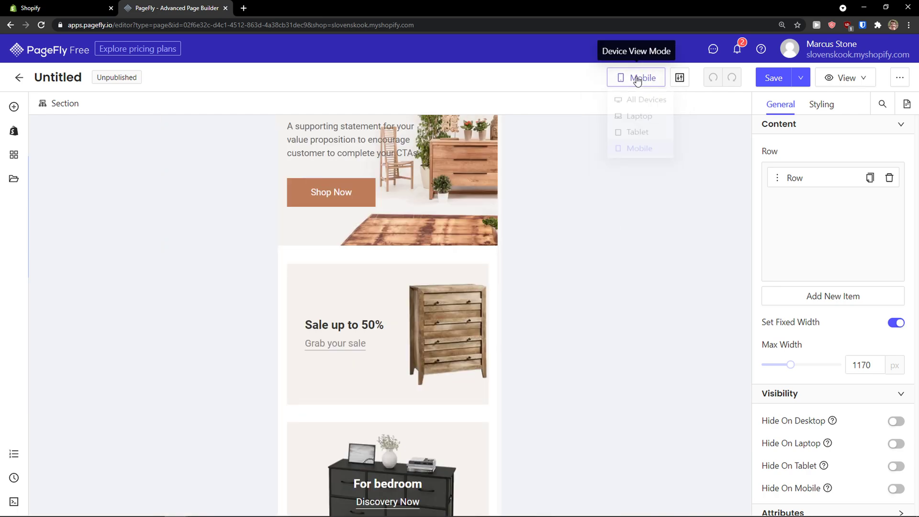
click(641, 100)
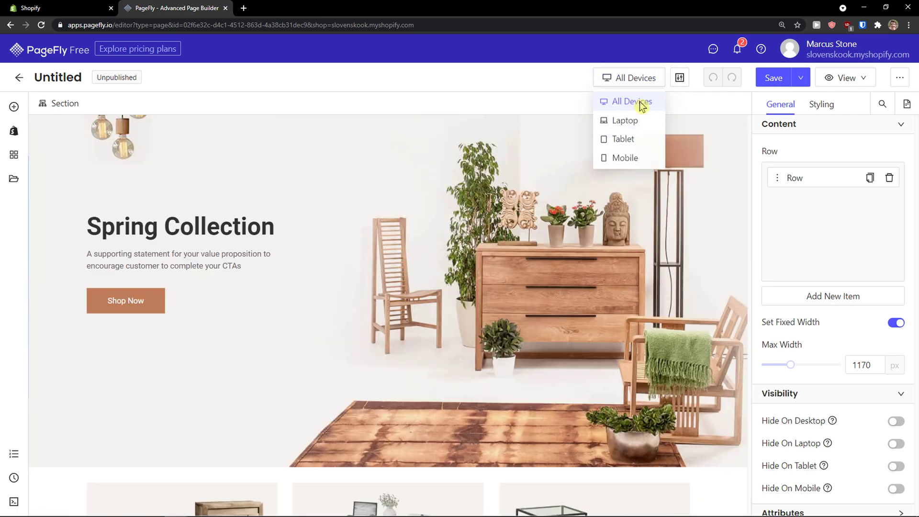
- Dismiss the Enable Theme Styling prompt and scroll down to the product card row
click(681, 79)
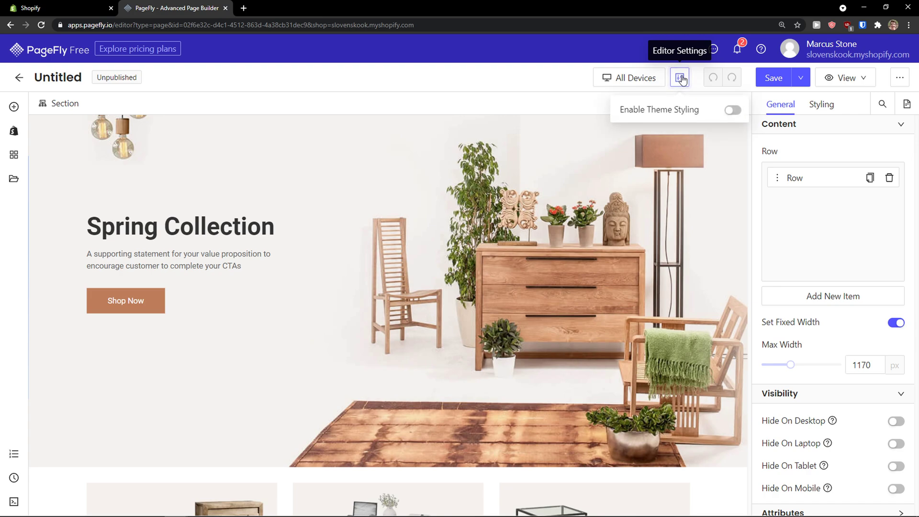
click(485, 99)
scroll(424, 196, down, 3)
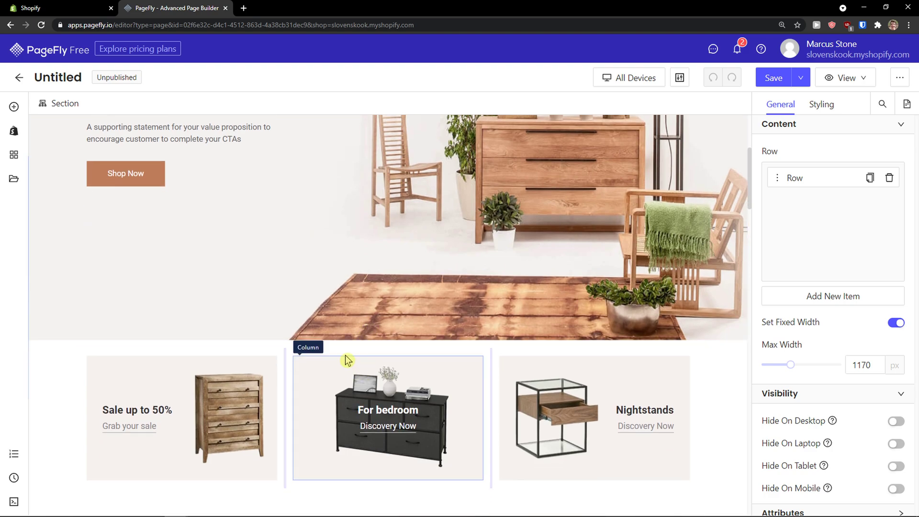
click(340, 356)
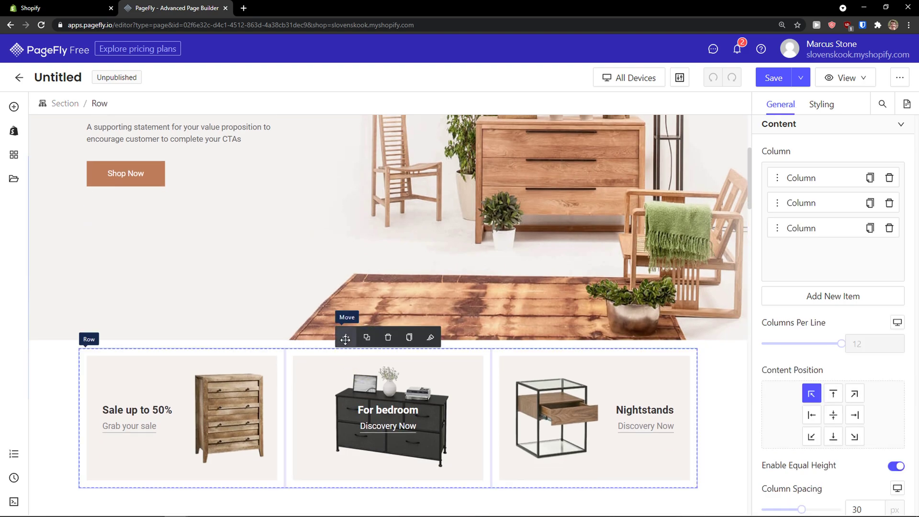
drag(345, 339, 335, 360)
scroll(335, 359, down, 3)
click(298, 400)
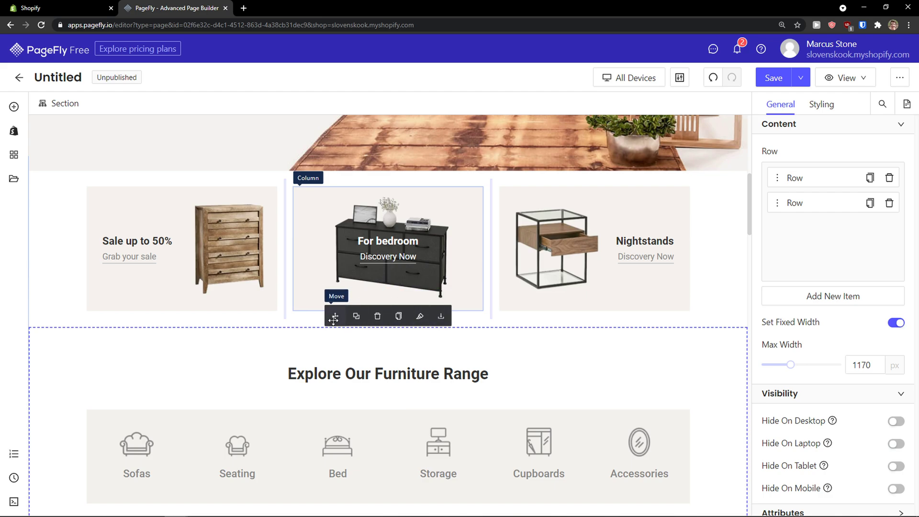
drag(335, 316, 220, 181)
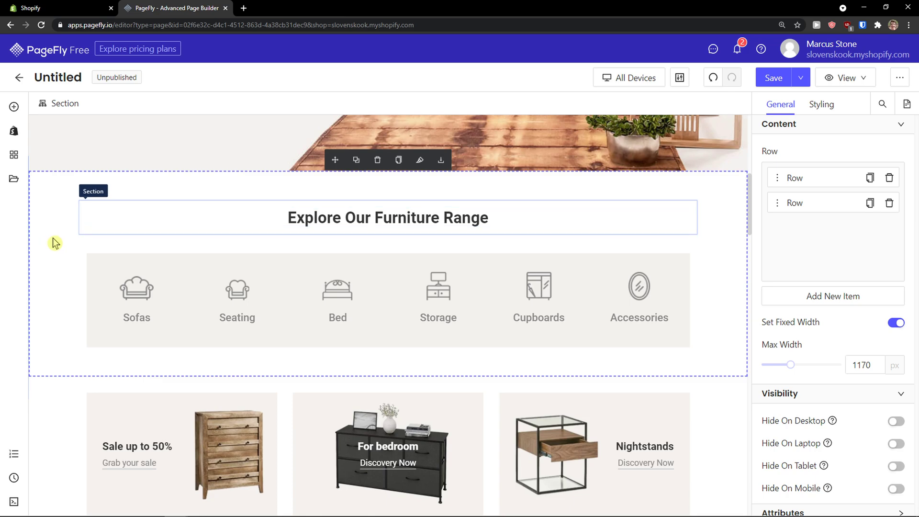
drag(53, 242, 110, 228)
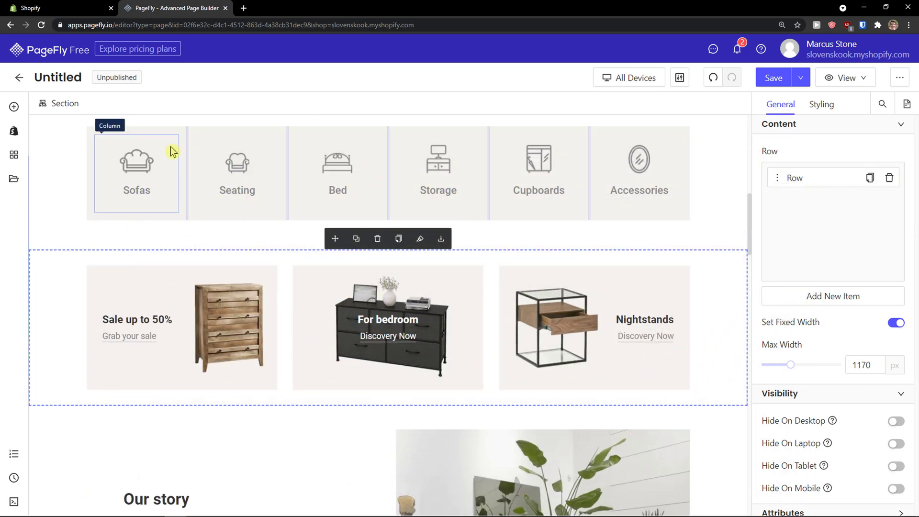
scroll(88, 282, up, 2)
drag(44, 369, 68, 133)
scroll(129, 268, up, 2)
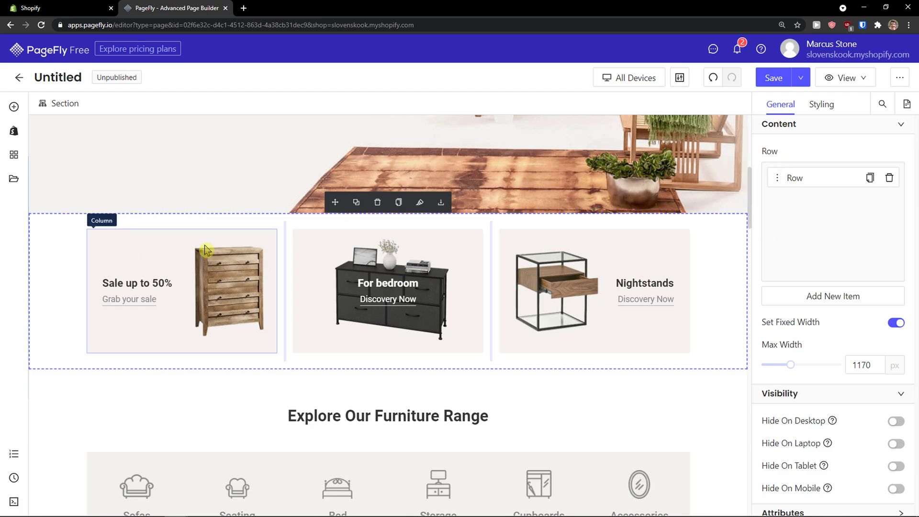
click(803, 298)
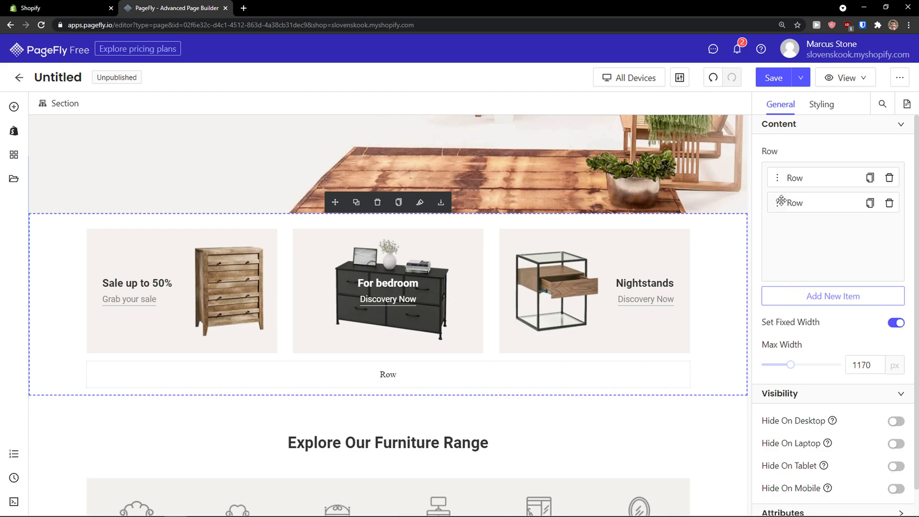
scroll(791, 274, down, 1)
scroll(790, 268, up, 1)
click(512, 376)
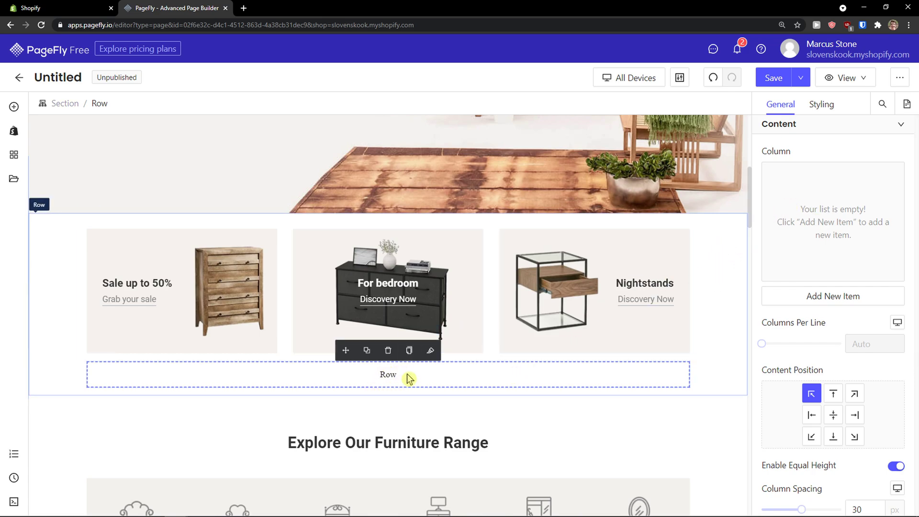
key(Delete)
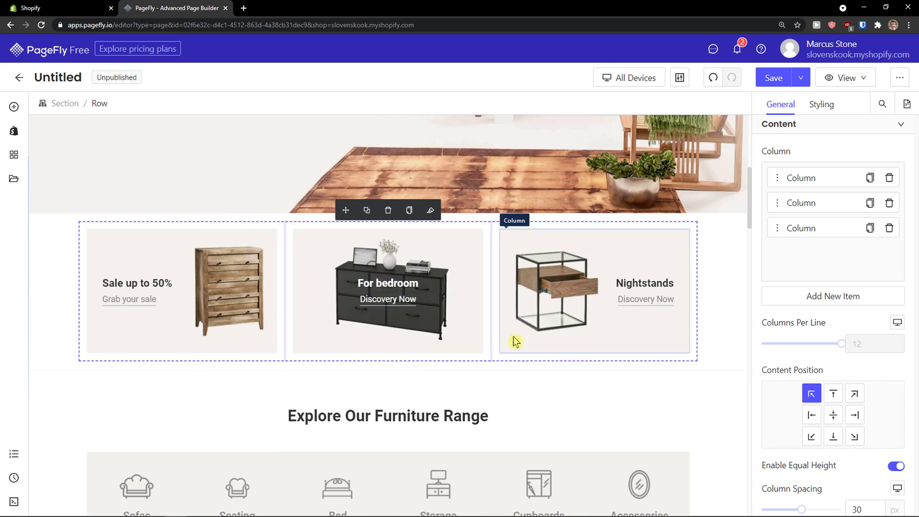
- Select the product cards' Section, Nightstands Column and Row outlines in turn
click(711, 311)
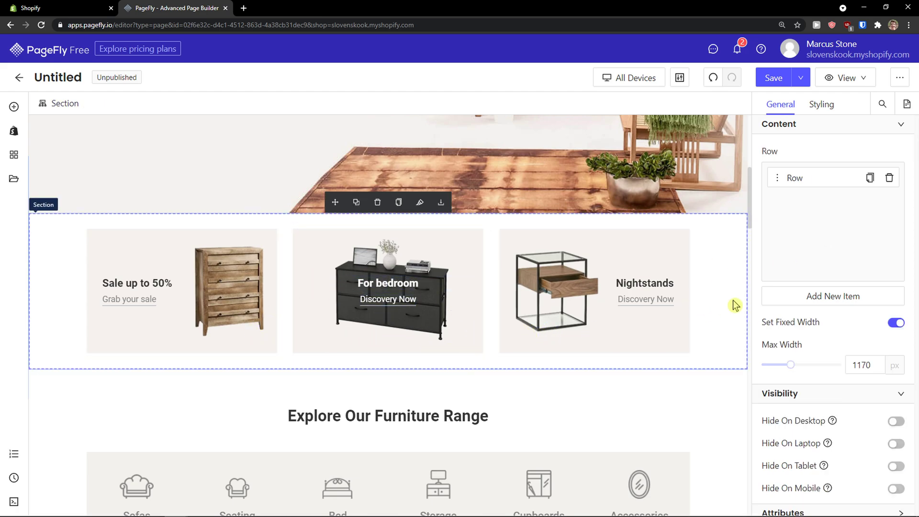
click(645, 347)
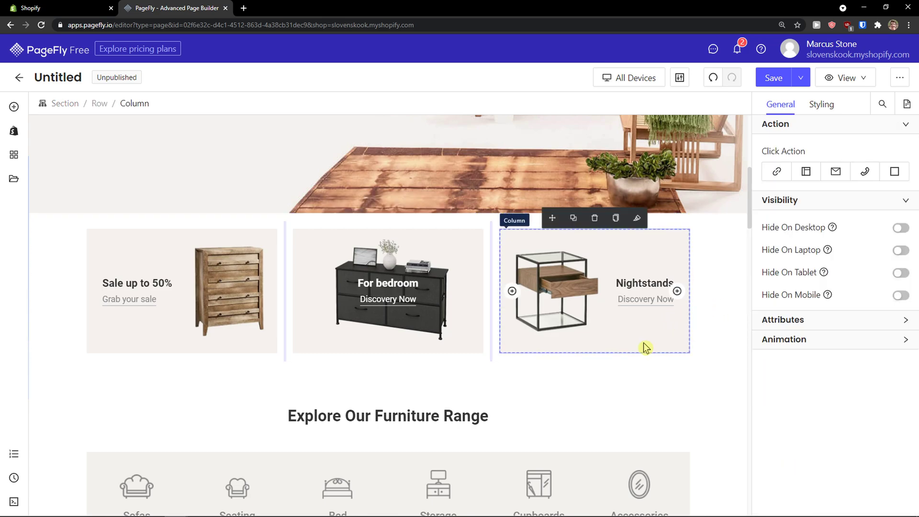
click(495, 353)
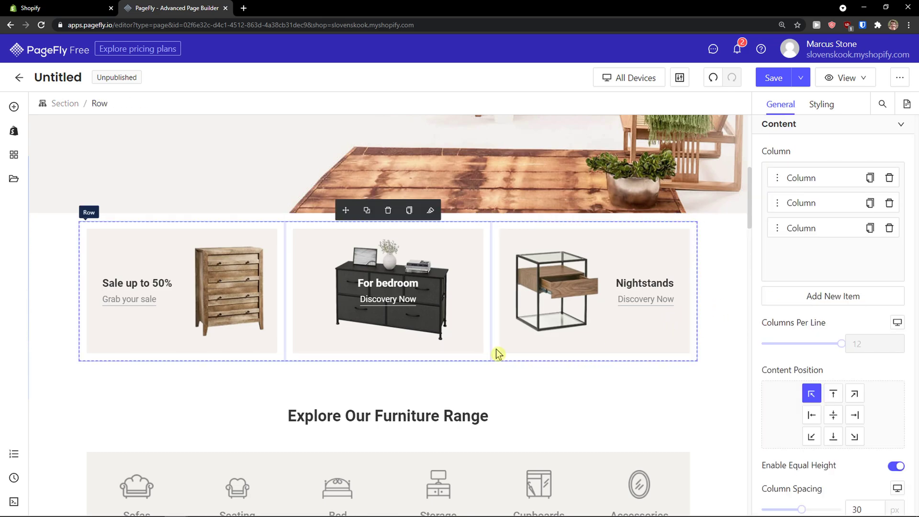
click(499, 375)
click(499, 355)
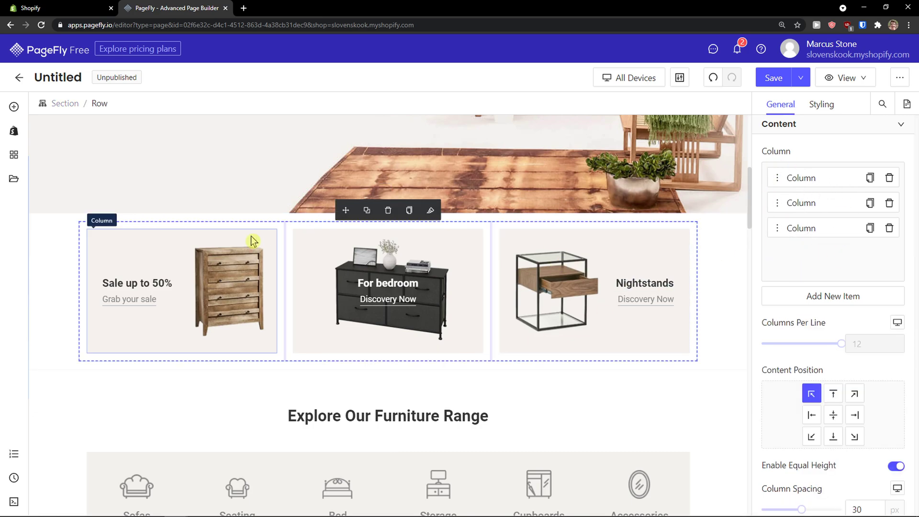
- Scroll down to the Sale up to 50% banner and shipping features
scroll(259, 271, down, 5)
scroll(330, 258, down, 20)
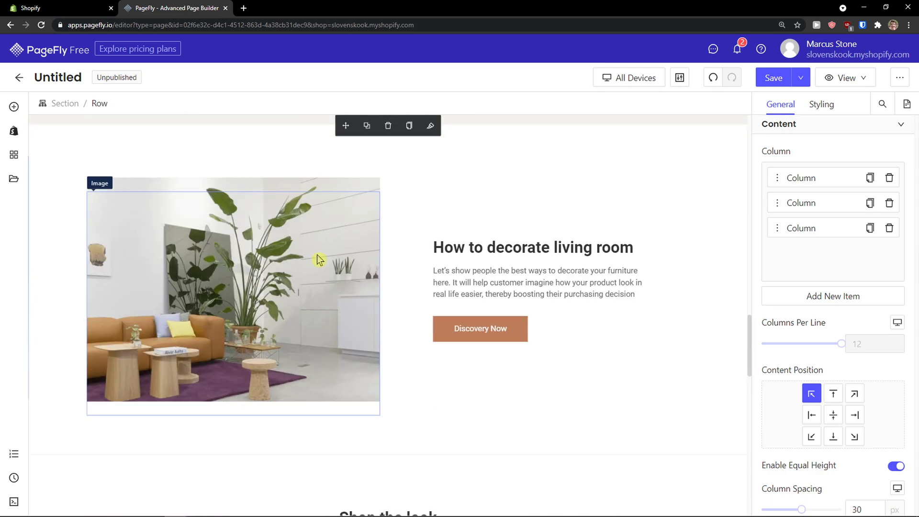
scroll(311, 255, up, 2)
scroll(311, 254, down, 6)
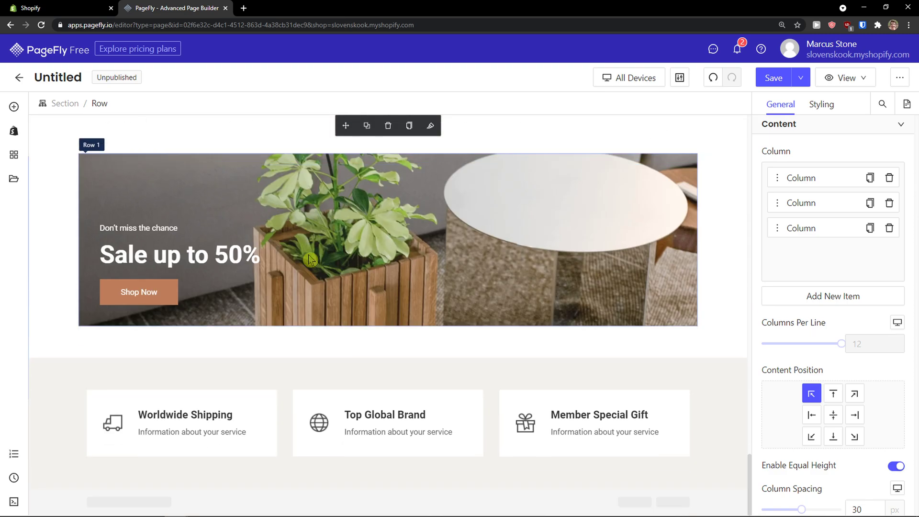
- Browse the element library's Layout and Tabs categories to reveal the Accordions presets
click(12, 107)
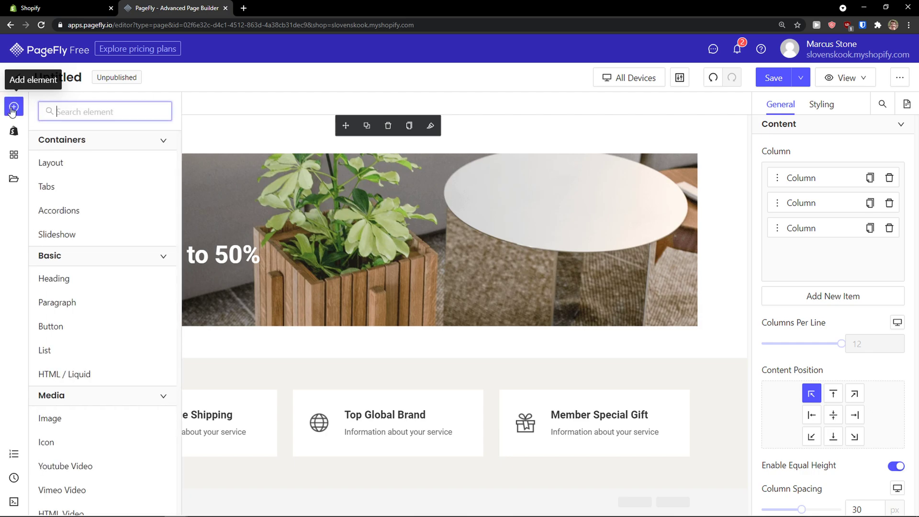
click(58, 164)
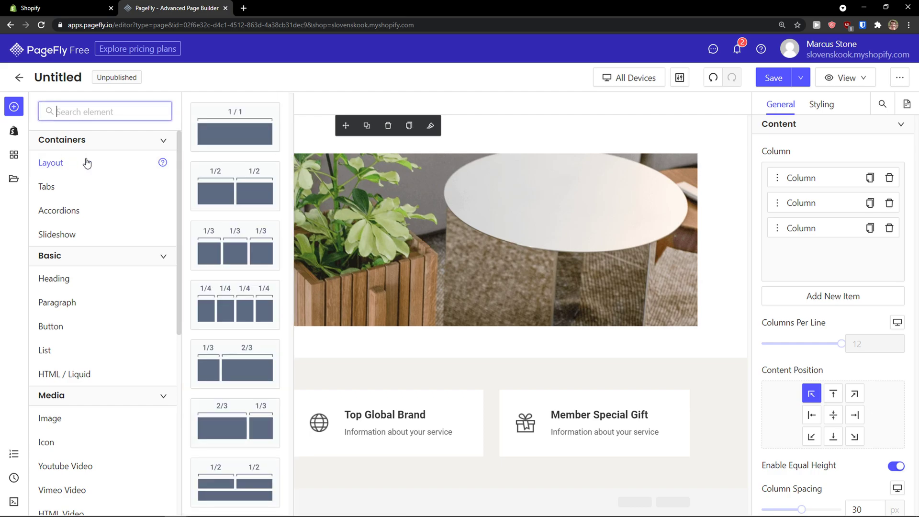
scroll(238, 175, down, 1)
scroll(238, 176, down, 2)
click(51, 187)
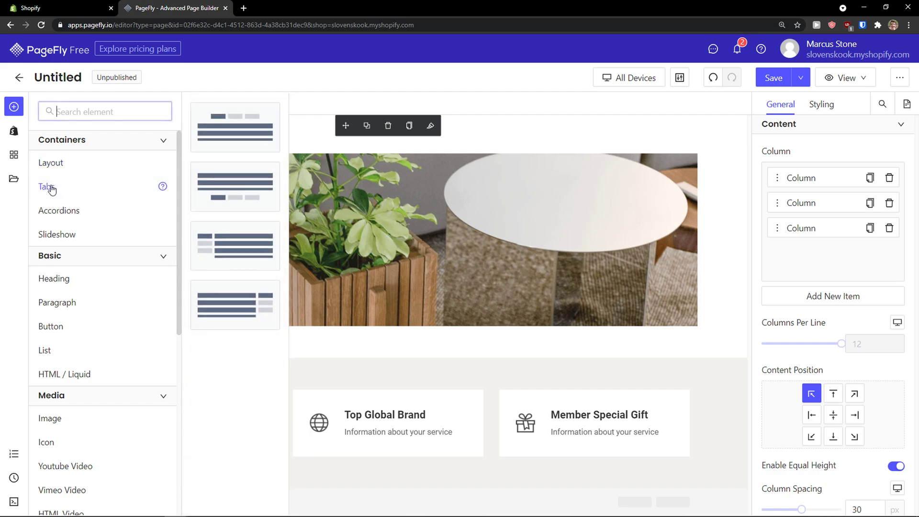
click(72, 215)
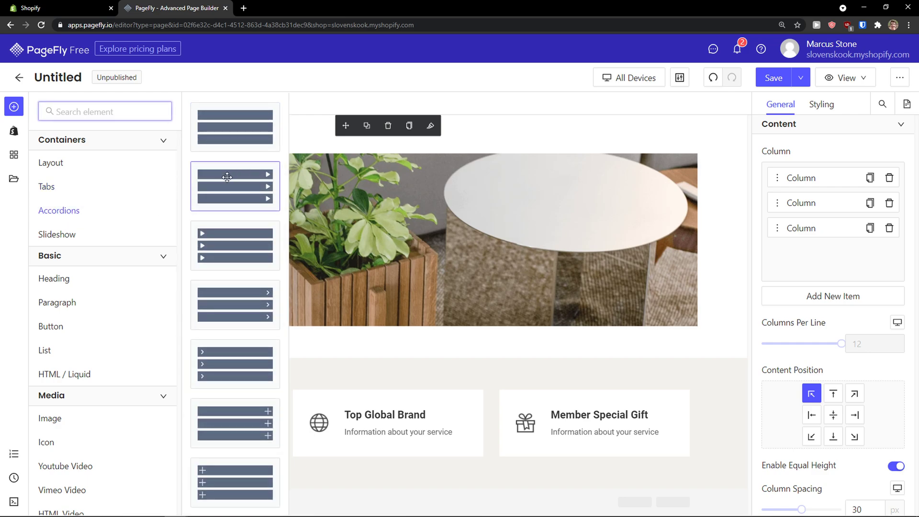
- Drop a four-item accordion below the Sale up to 50% banner and select its third item
drag(234, 181, 334, 349)
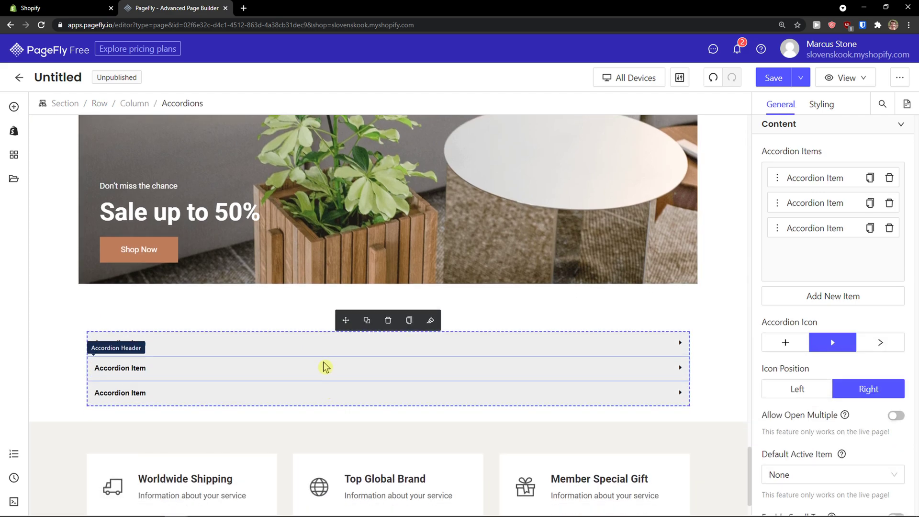
click(321, 348)
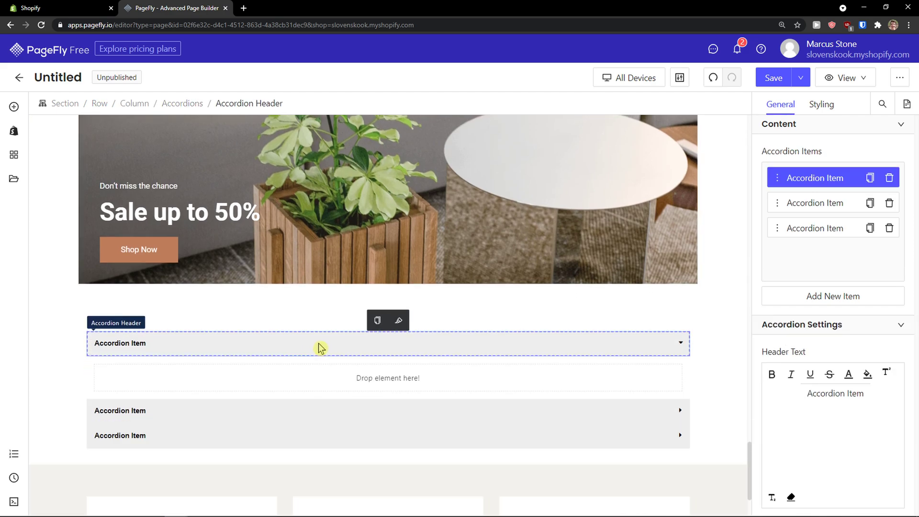
scroll(321, 348, down, 1)
click(628, 378)
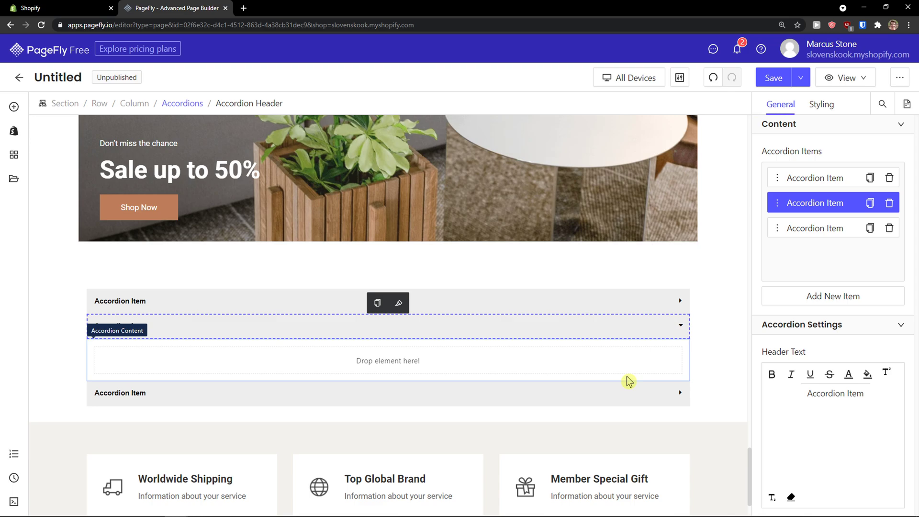
click(607, 398)
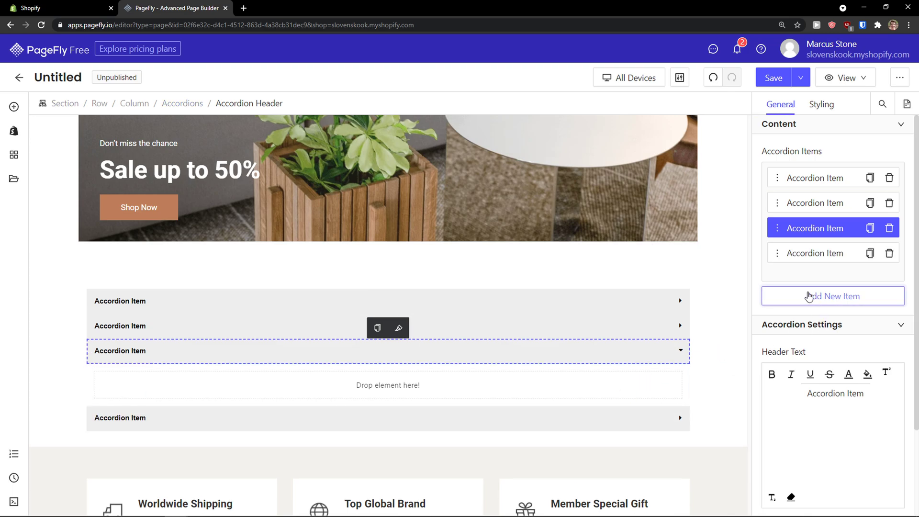
click(800, 229)
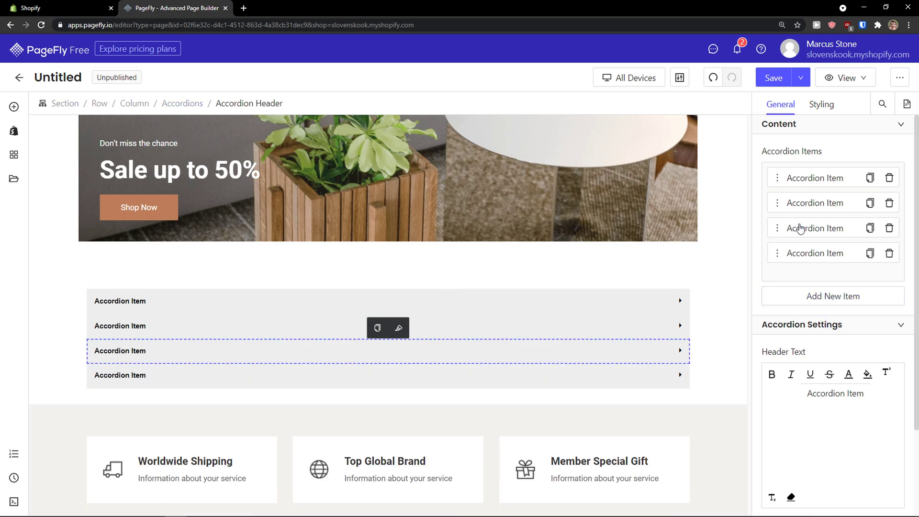
click(798, 230)
- Type QUES into the third item's settings and select its anchor text 123
scroll(805, 311, down, 2)
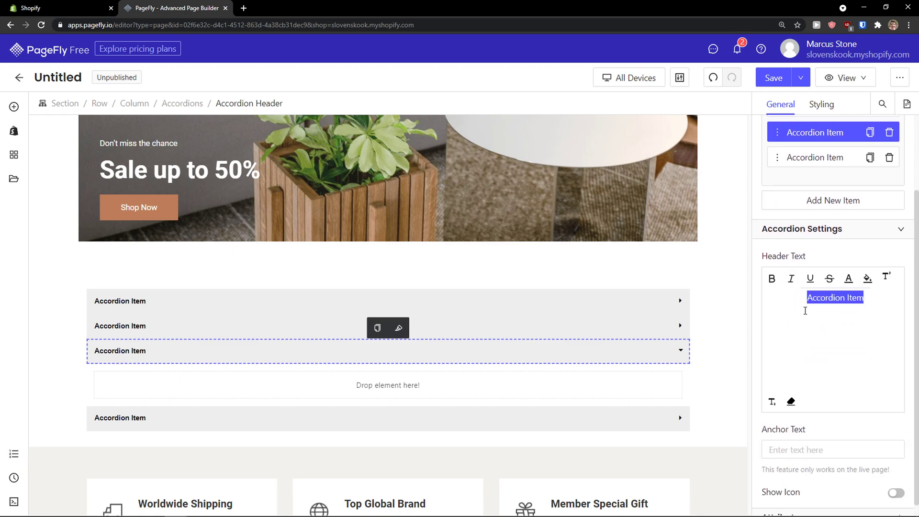
text(QUESTION)
scroll(794, 336, down, 1)
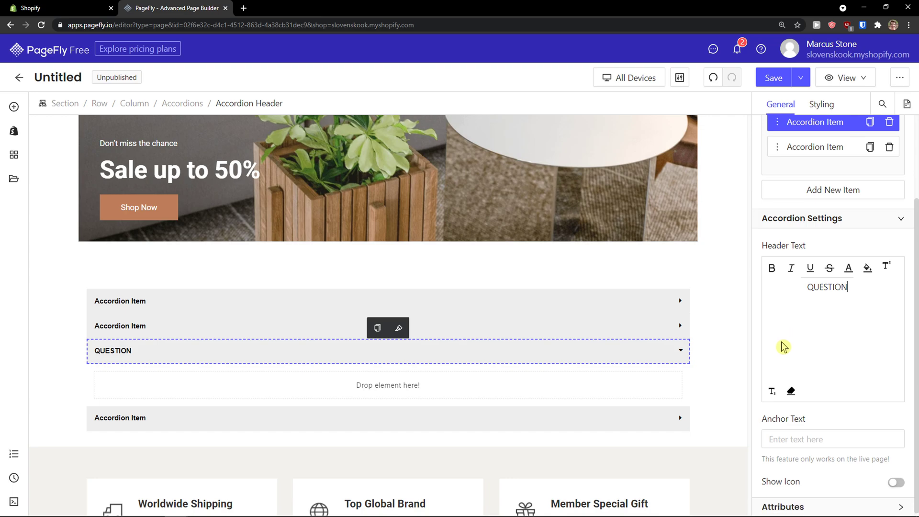
click(784, 433)
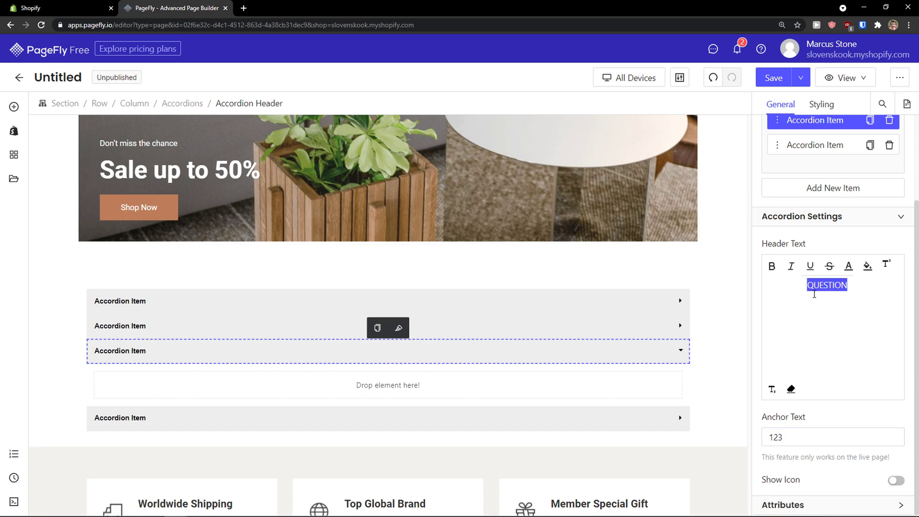
double_click(801, 438)
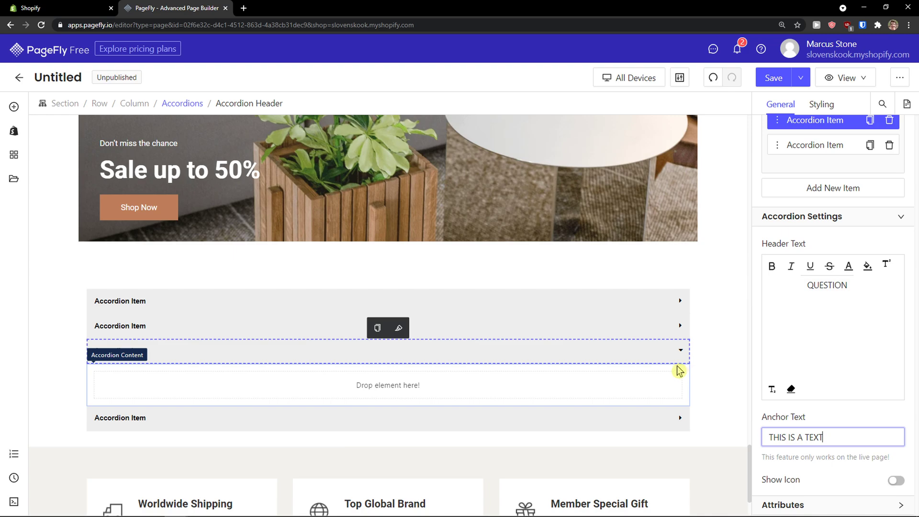
- Reselect the third accordion header and replace its text with THIS IS A QUESTION
click(677, 353)
click(677, 353)
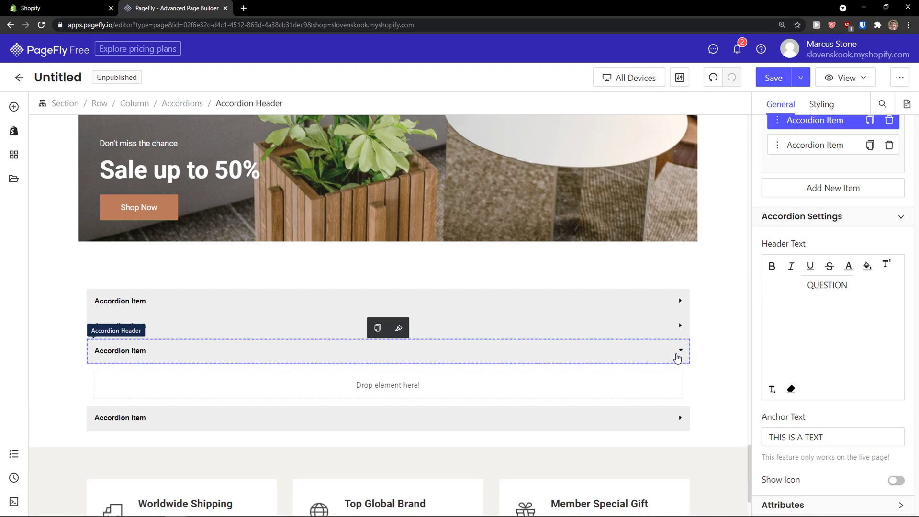
click(603, 394)
click(802, 227)
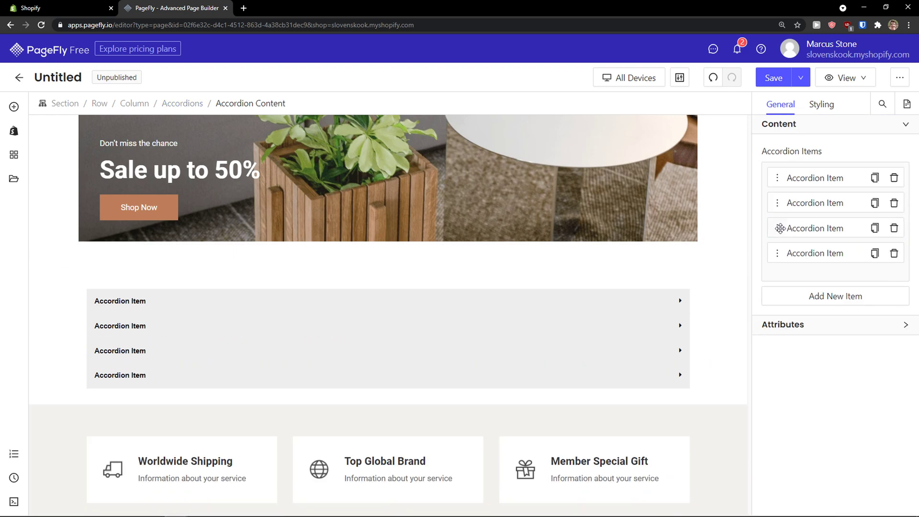
click(682, 353)
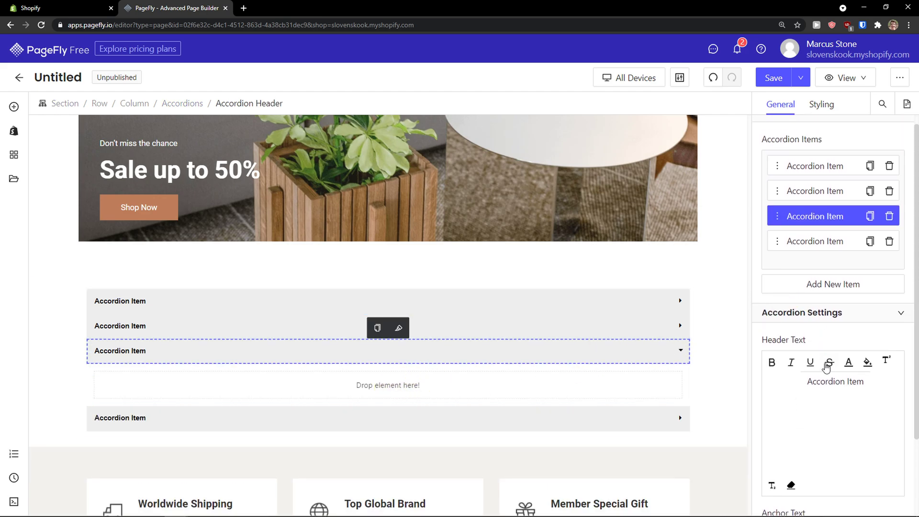
triple_click(821, 286)
text(A)
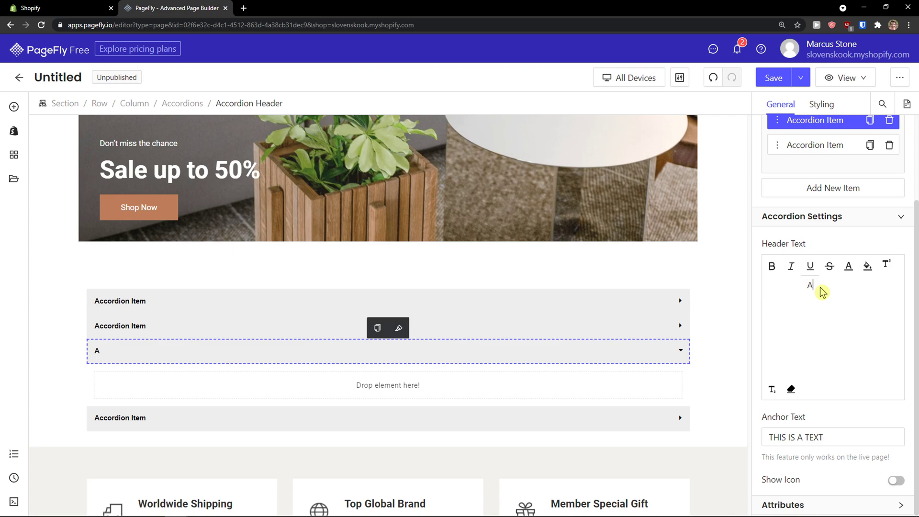
key(BackSpace)
text(THIS IS A QUESTION)
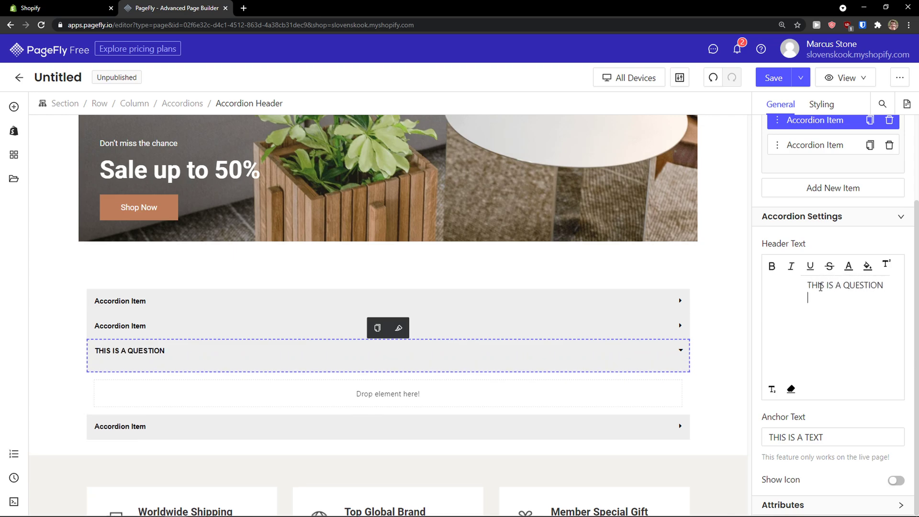
scroll(813, 289, up, 2)
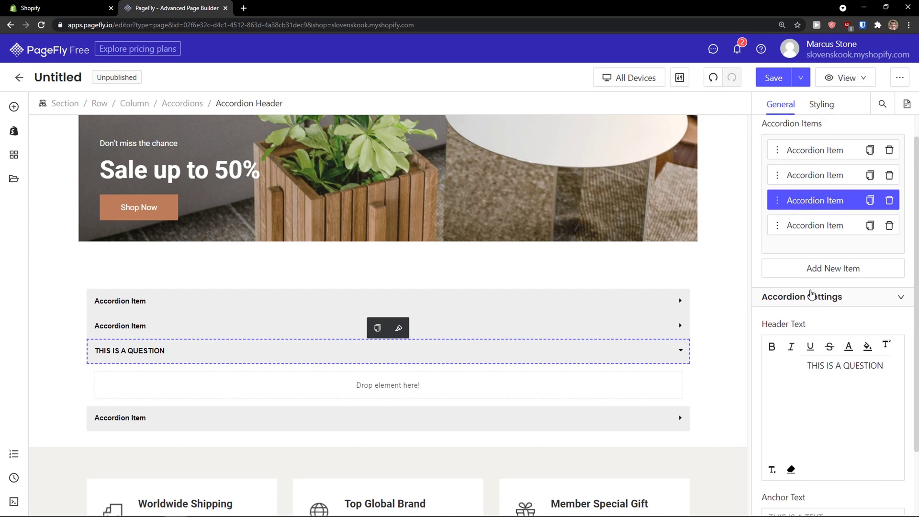
- Add a two-slide slideshow below the accordion and turn off its row's Set Fixed Width
click(14, 111)
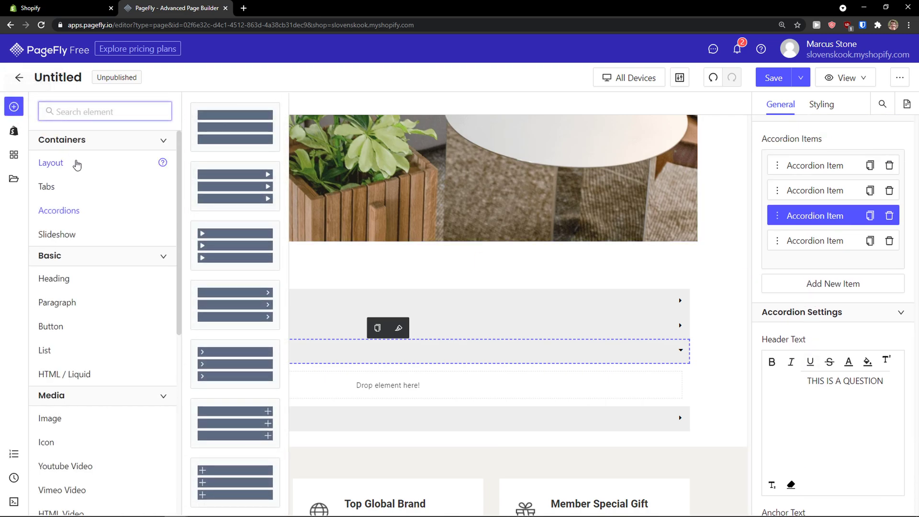
mouse_move(73, 235)
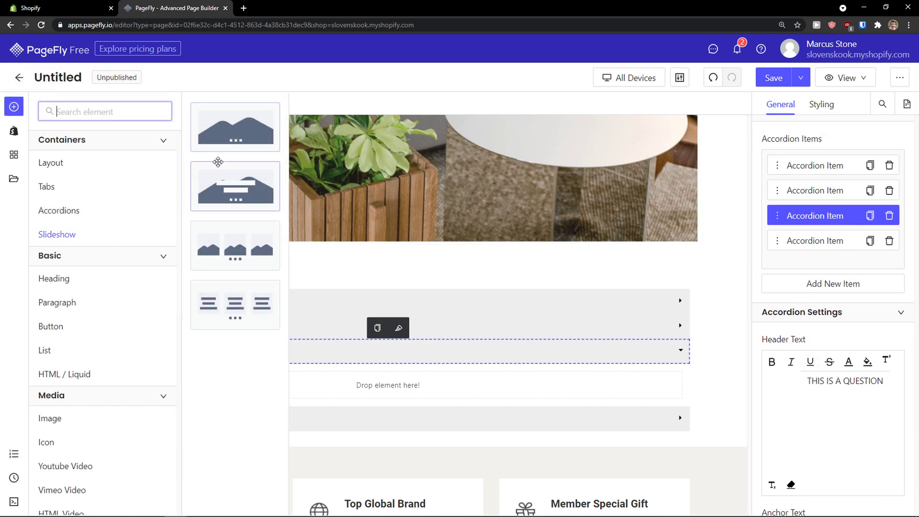
drag(227, 133, 382, 440)
scroll(369, 383, down, 7)
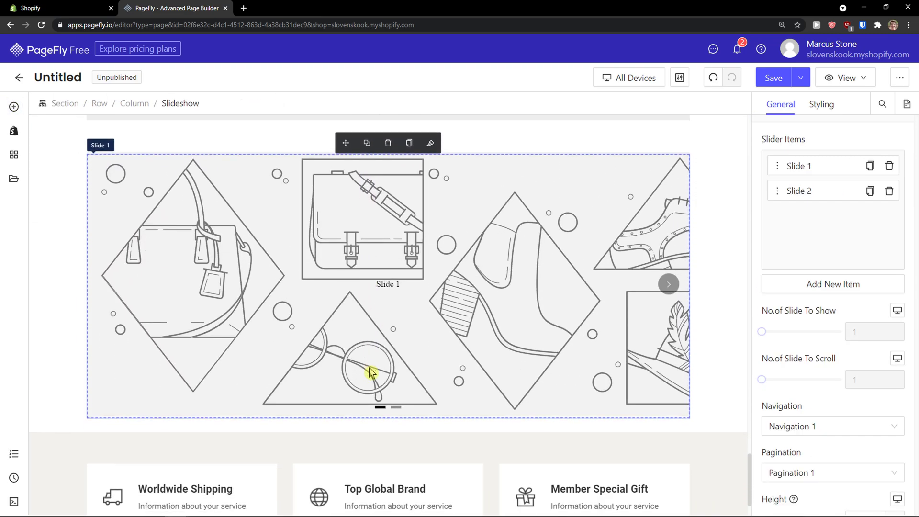
click(719, 318)
scroll(725, 325, up, 1)
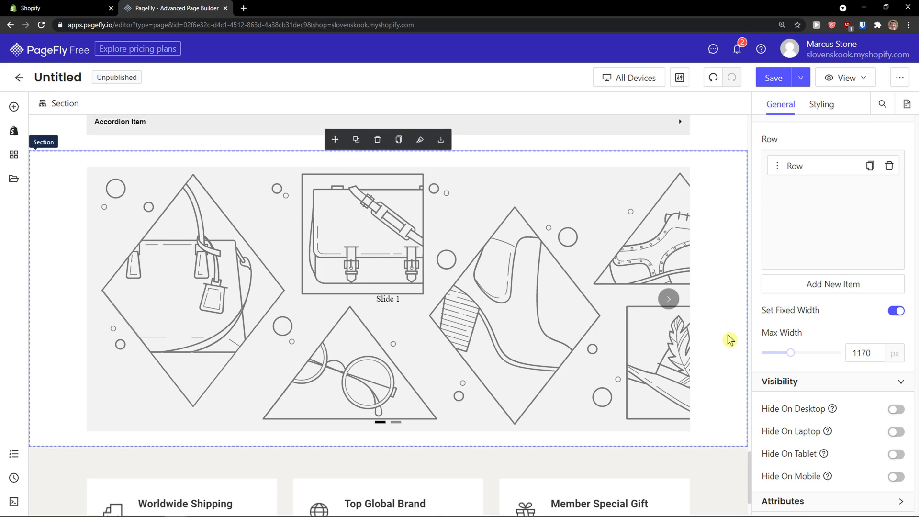
click(898, 316)
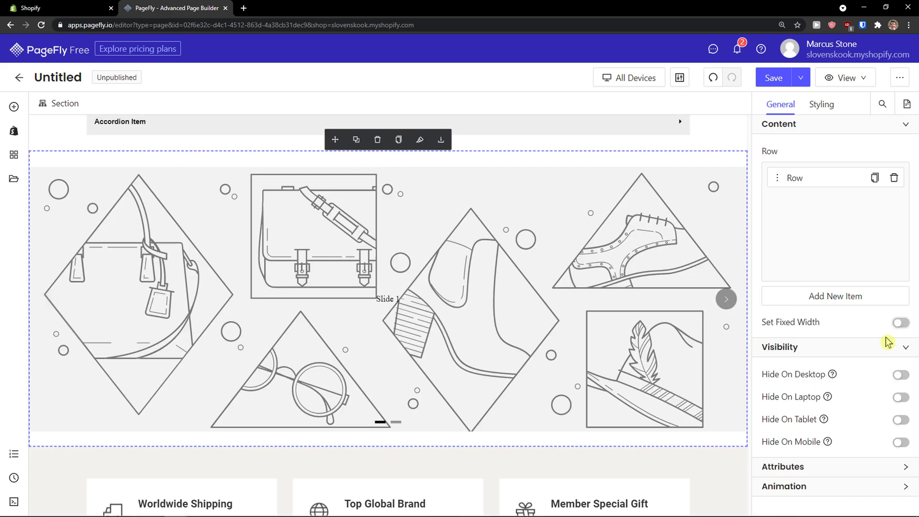
- Select Slide 1 and view its Styling settings
click(698, 308)
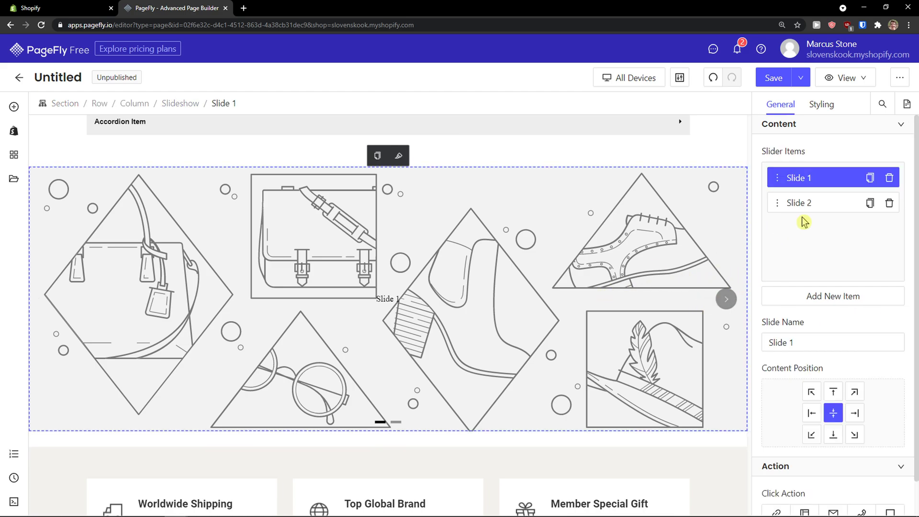
scroll(797, 300, down, 1)
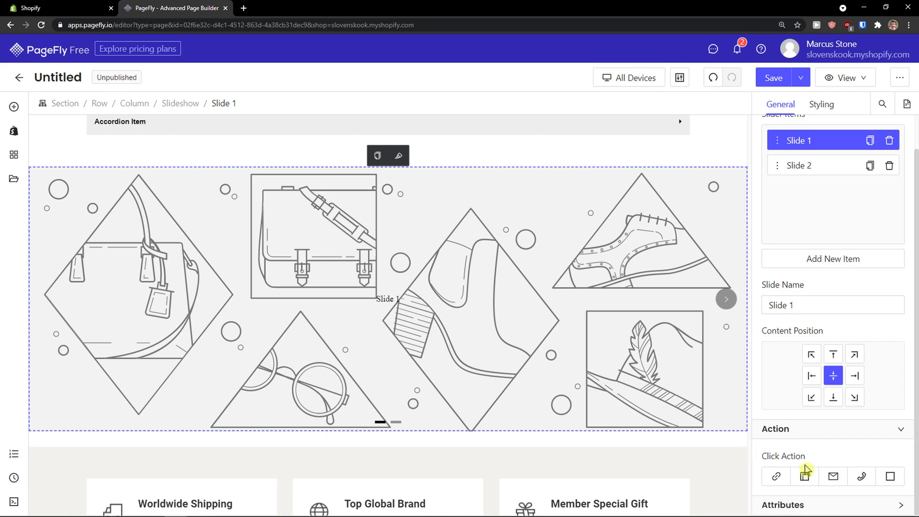
scroll(883, 455, up, 1)
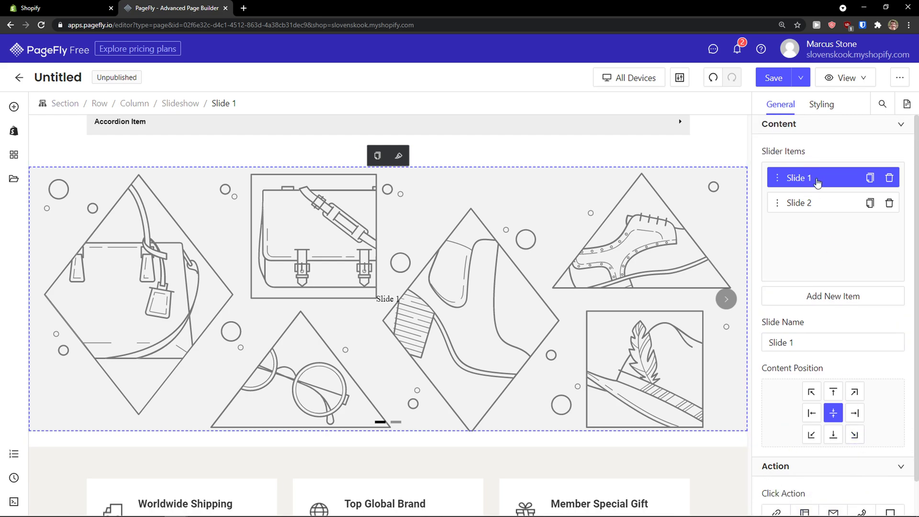
click(820, 104)
mouse_move(802, 256)
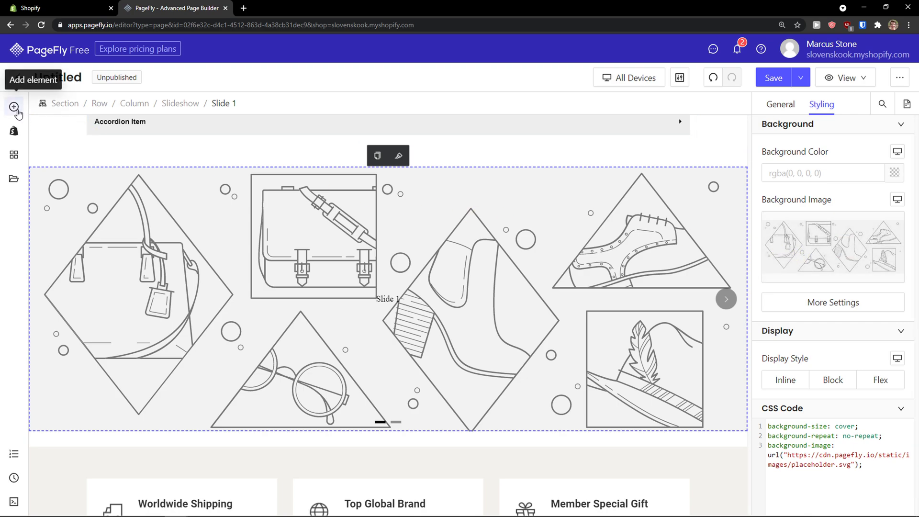
- Place a Button element below the slideshow
click(16, 108)
scroll(96, 232, down, 1)
mouse_move(79, 239)
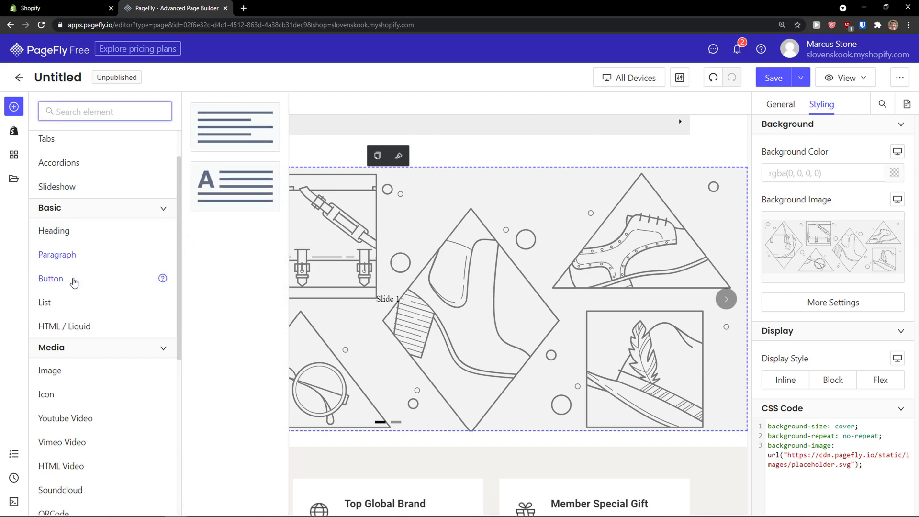
mouse_move(74, 281)
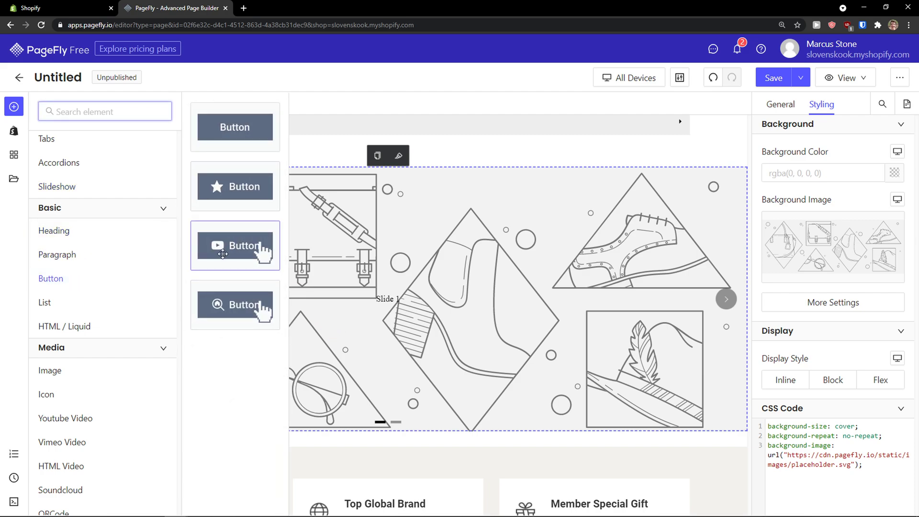
drag(260, 254, 459, 473)
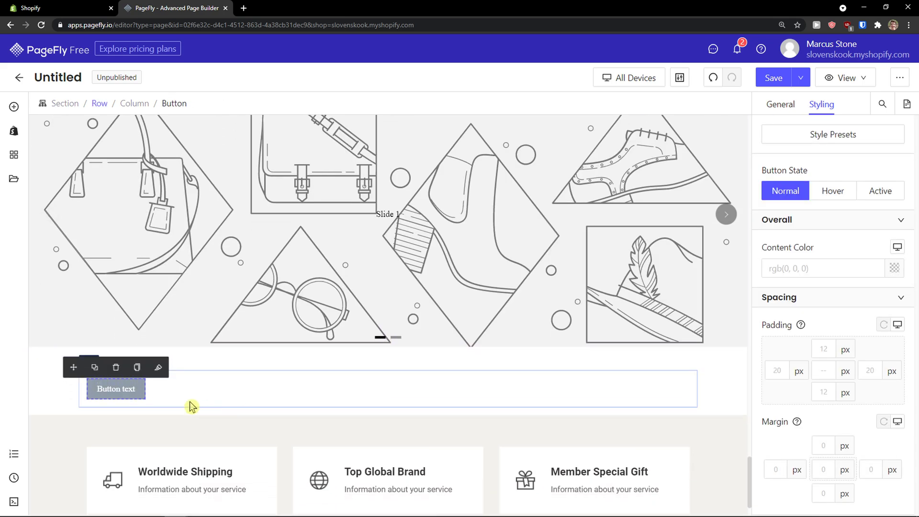
- Centre the button in its column and set its font size to 43 px
click(200, 393)
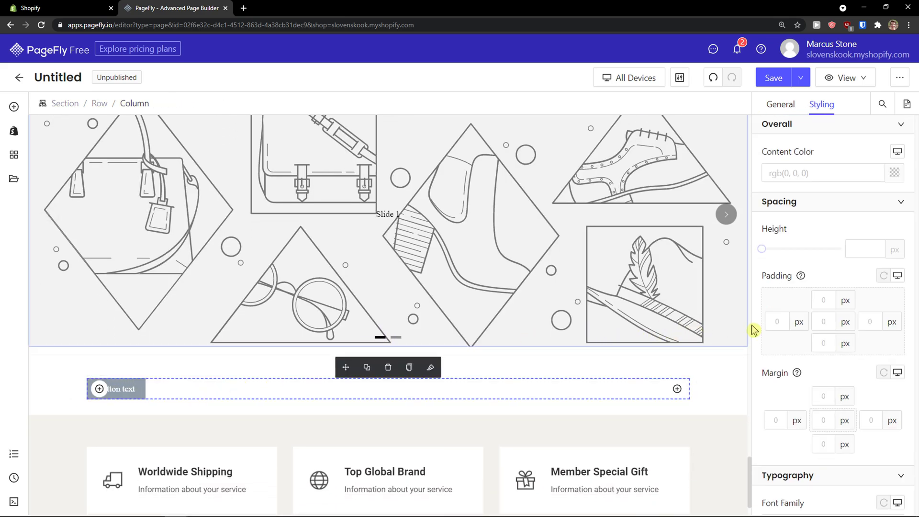
scroll(778, 261, down, 5)
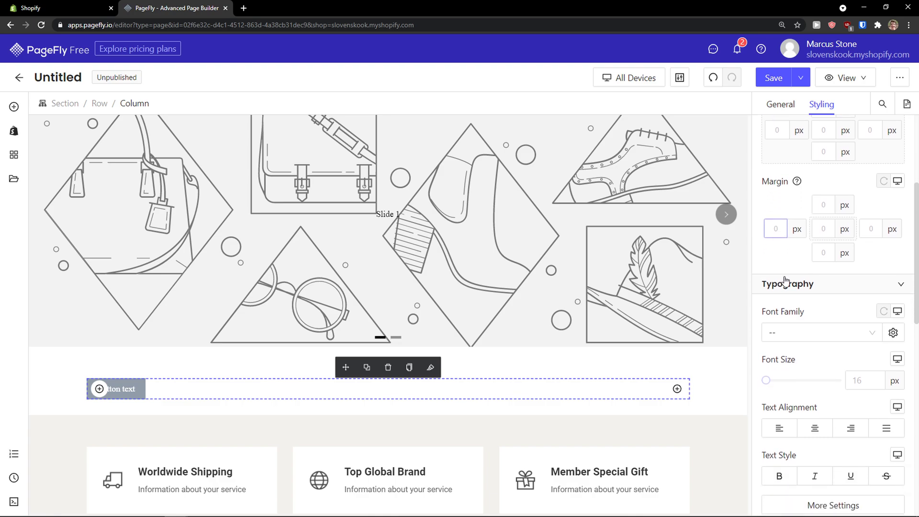
click(815, 381)
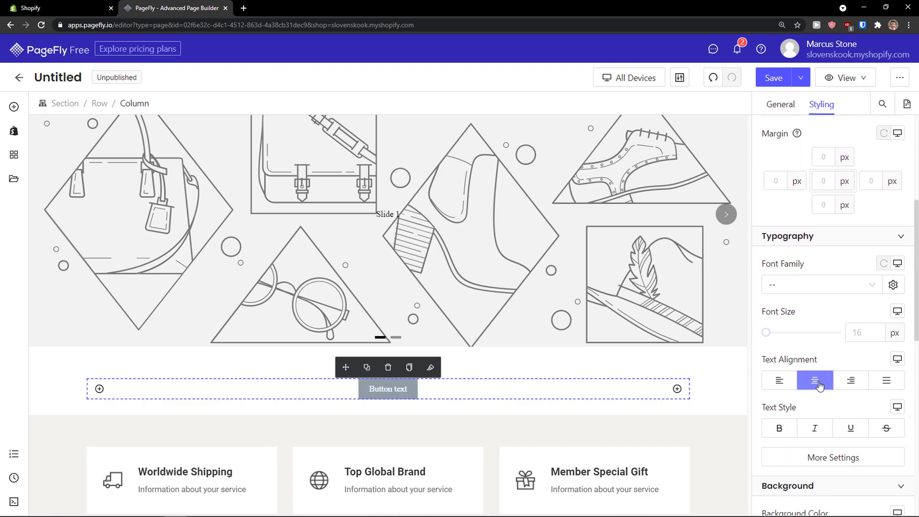
drag(767, 333, 784, 339)
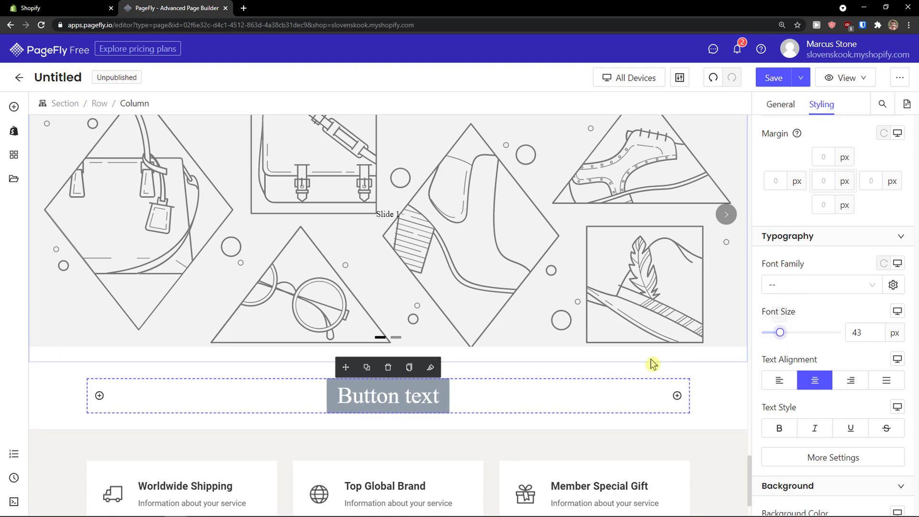
scroll(653, 363, down, 2)
scroll(780, 357, down, 4)
scroll(778, 355, down, 6)
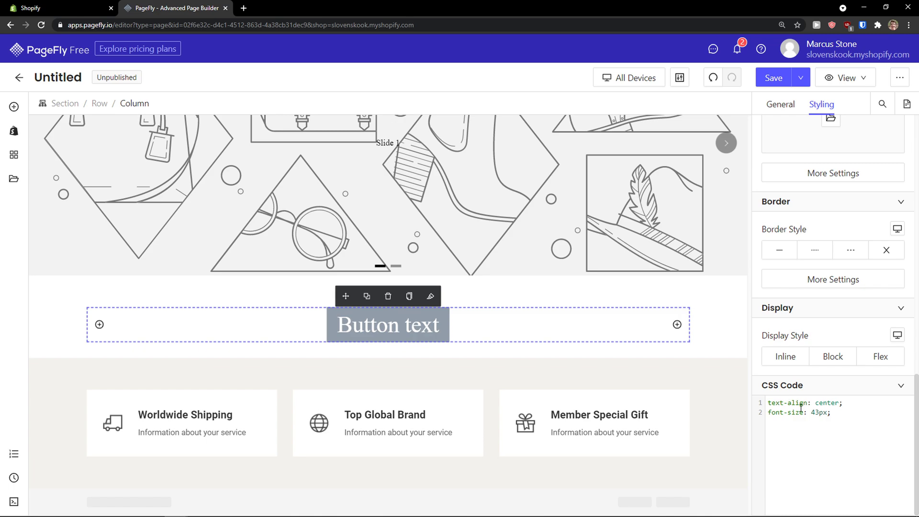
scroll(801, 407, up, 10)
click(778, 106)
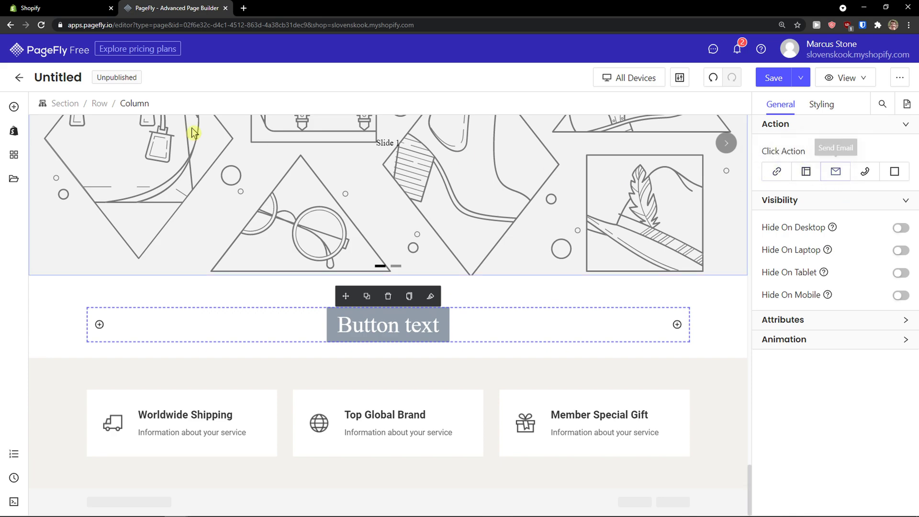
click(14, 106)
- Place an Image from the Media list below the button
scroll(88, 199, down, 1)
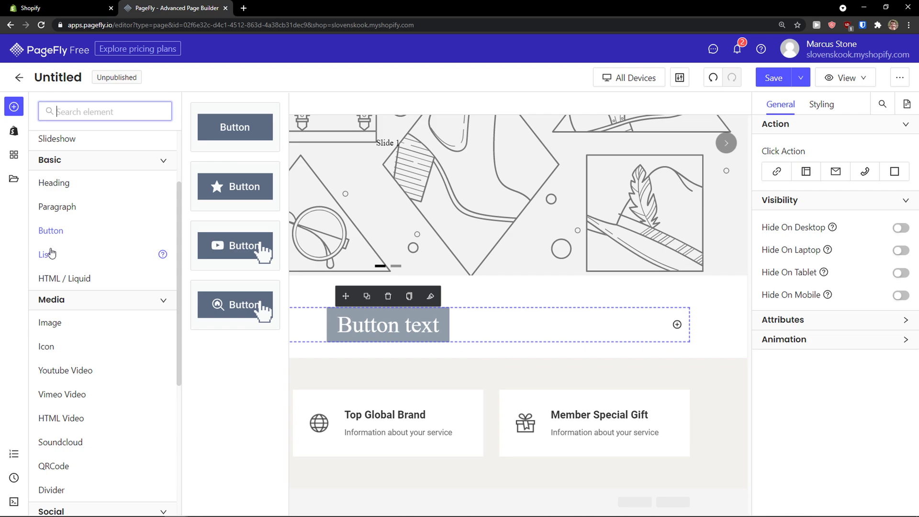
mouse_move(56, 252)
scroll(84, 240, down, 2)
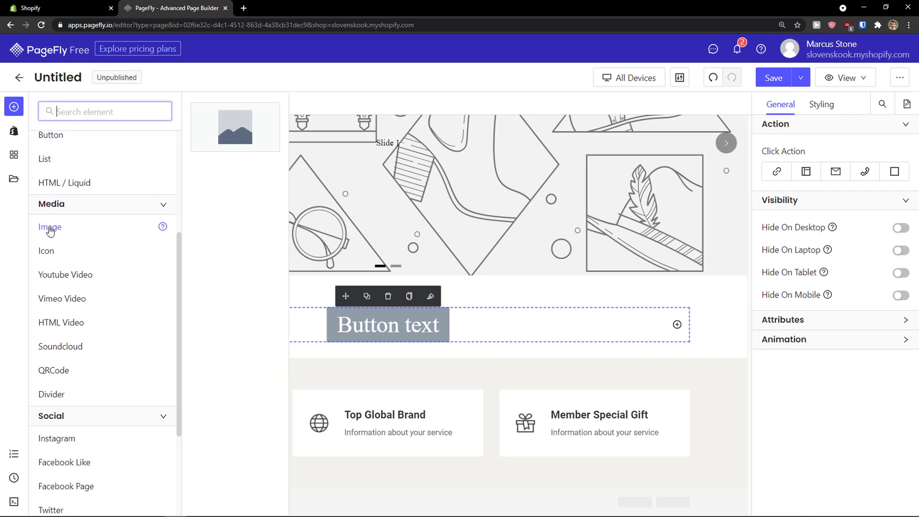
drag(50, 231, 352, 359)
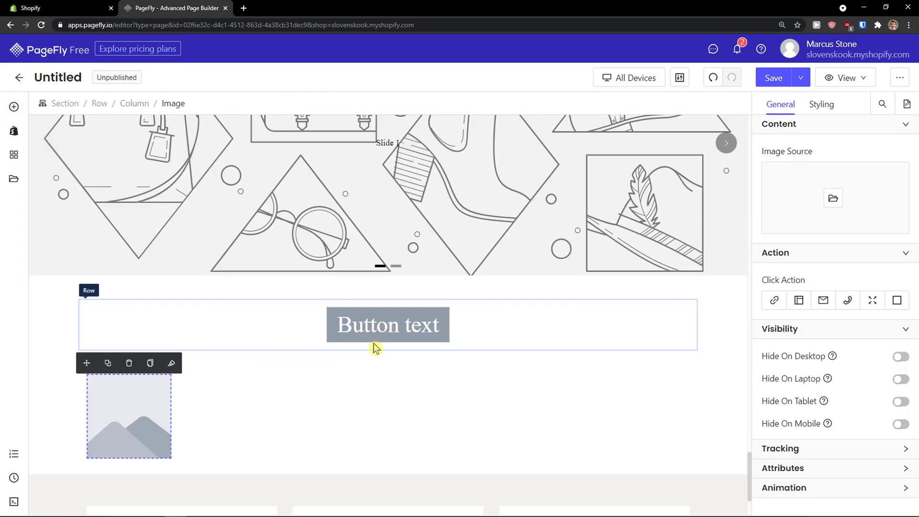
- Give the image a solid black border, then select its column
click(822, 114)
scroll(818, 378, down, 4)
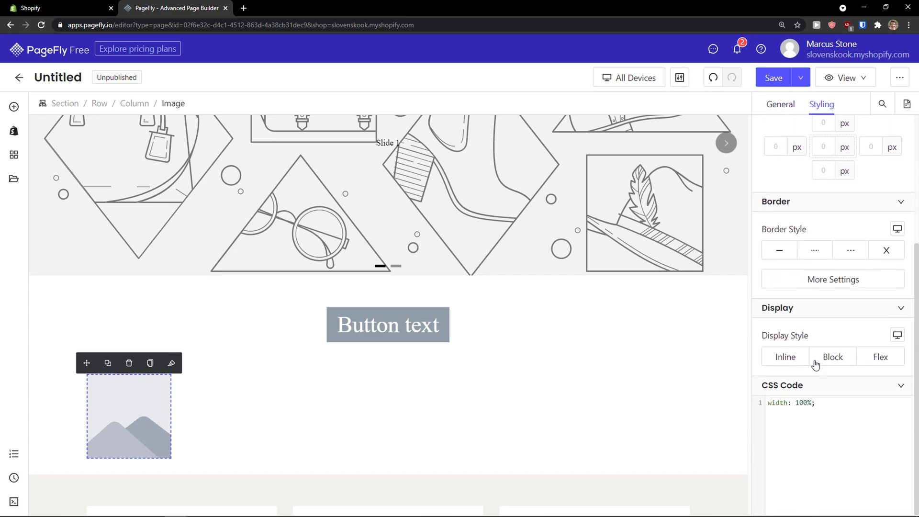
scroll(821, 359, up, 2)
click(779, 349)
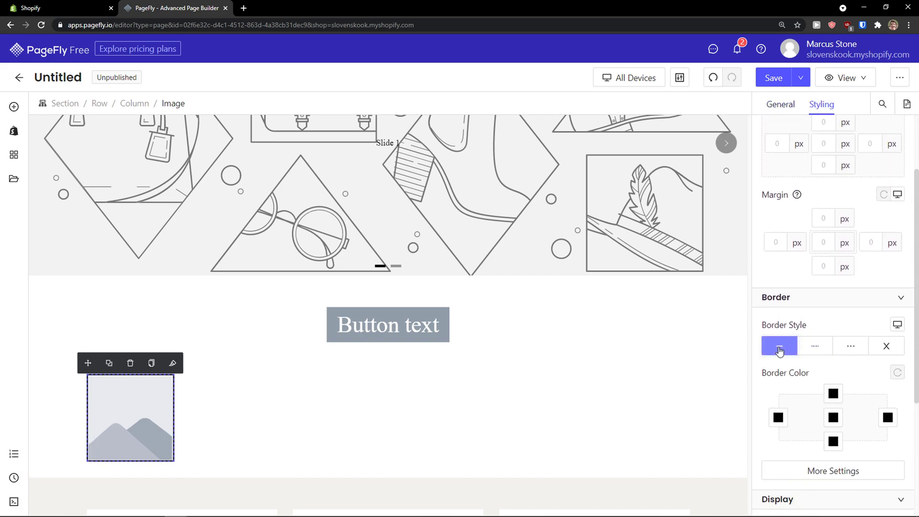
scroll(785, 352, up, 3)
click(648, 413)
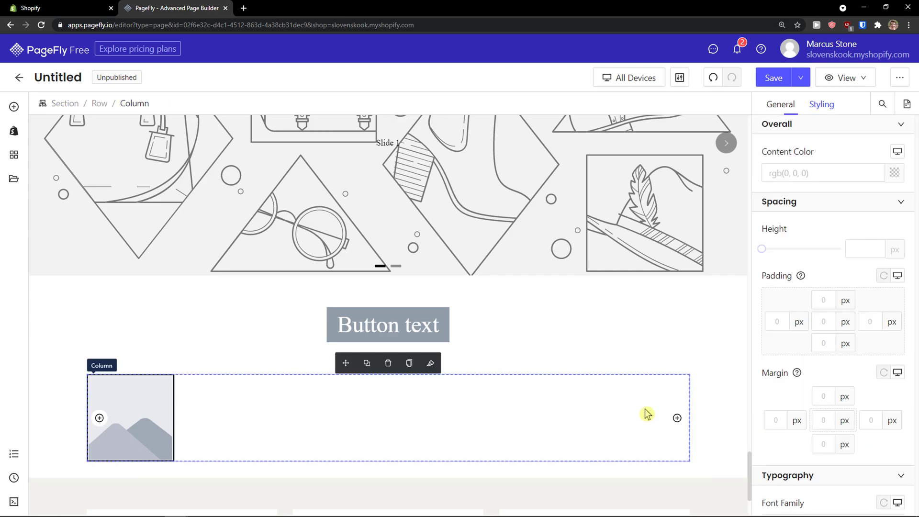
click(14, 106)
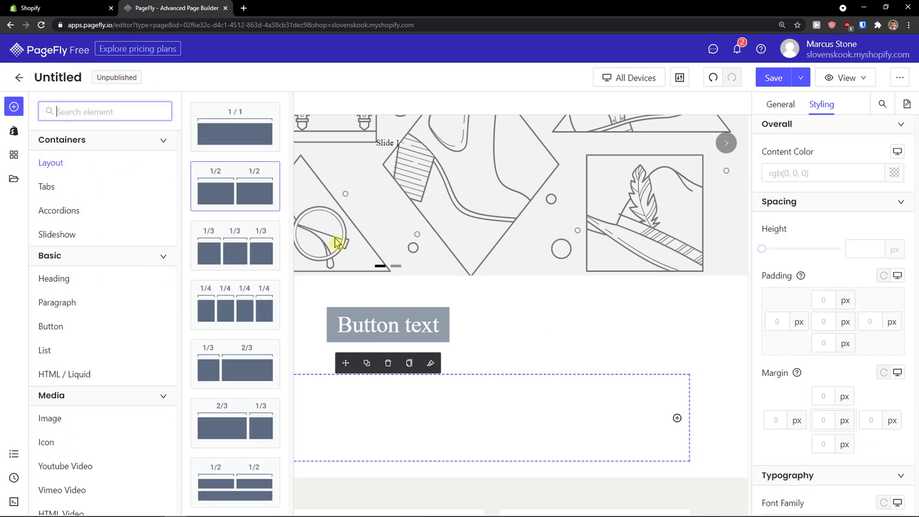
- Add a half-and-half two-column row with a placeholder image in each column
drag(235, 187, 341, 482)
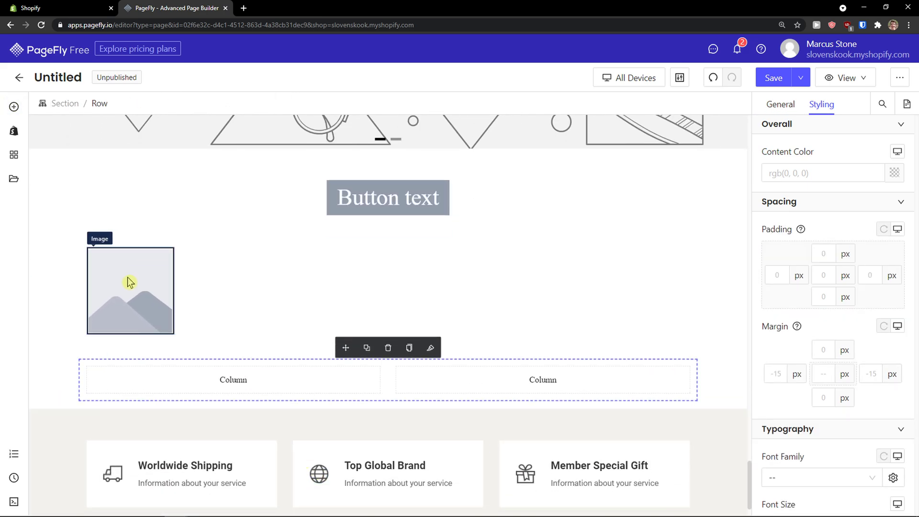
drag(128, 283, 210, 385)
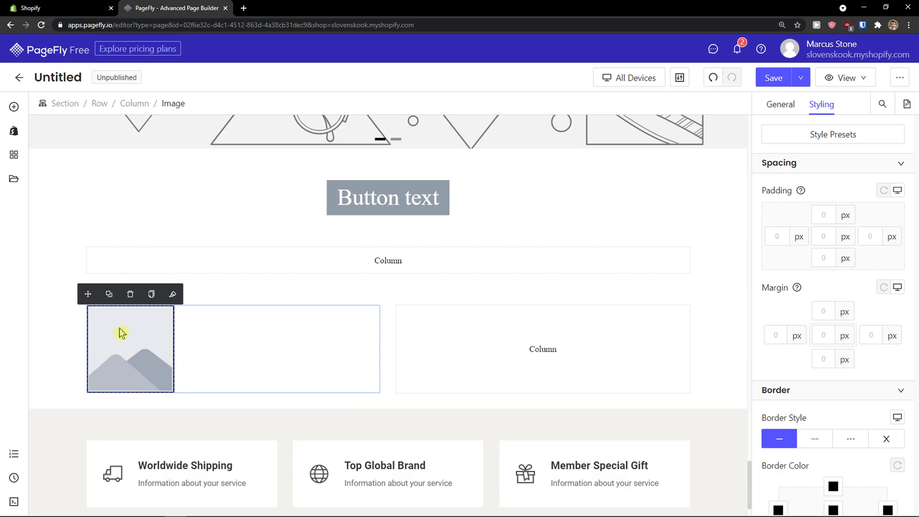
click(14, 106)
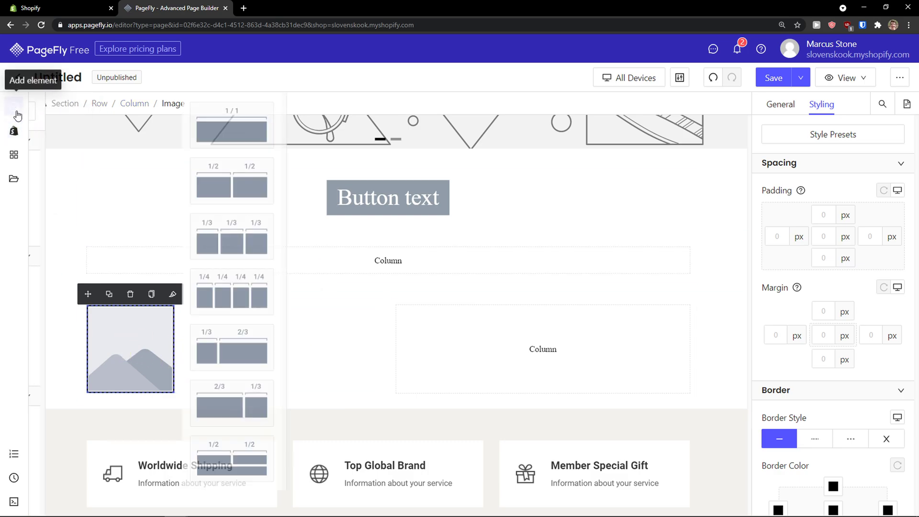
scroll(91, 311, down, 5)
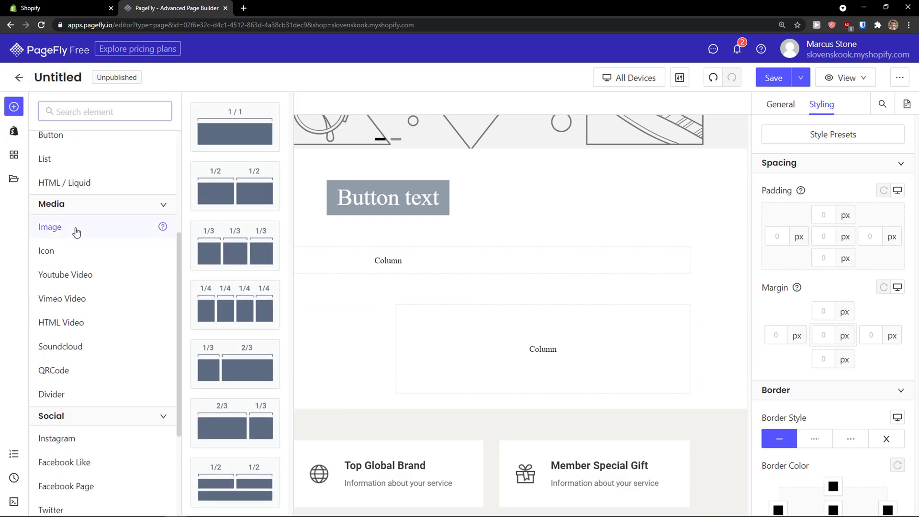
mouse_move(76, 229)
drag(203, 111, 528, 353)
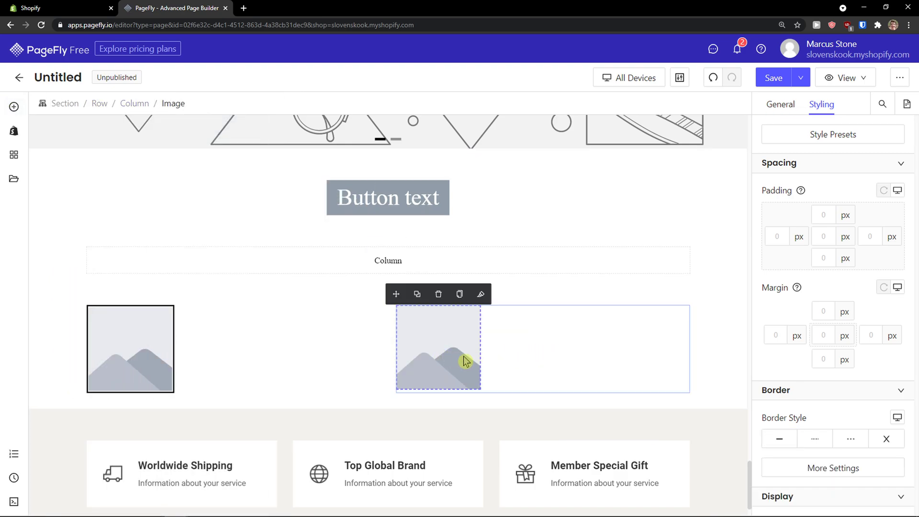
- Center-align the left and right columns, then try adjusting the column widths
click(150, 350)
click(273, 348)
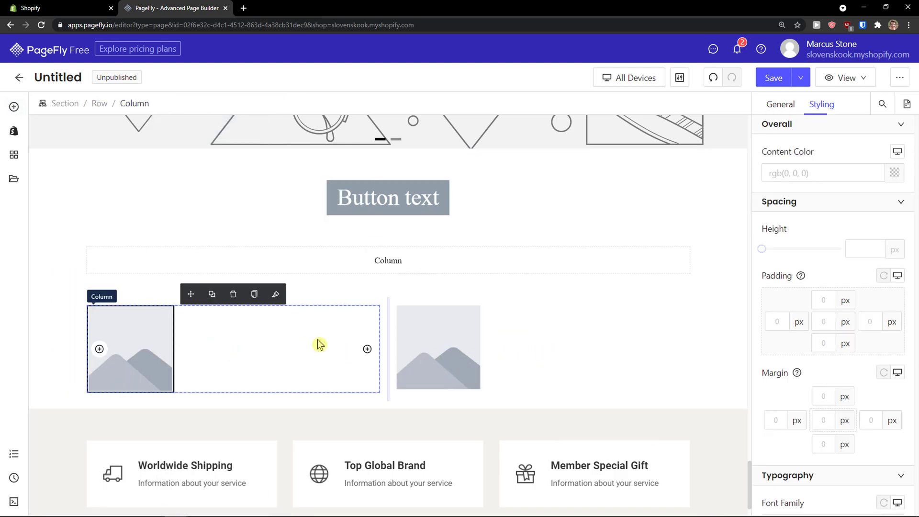
scroll(839, 378, down, 5)
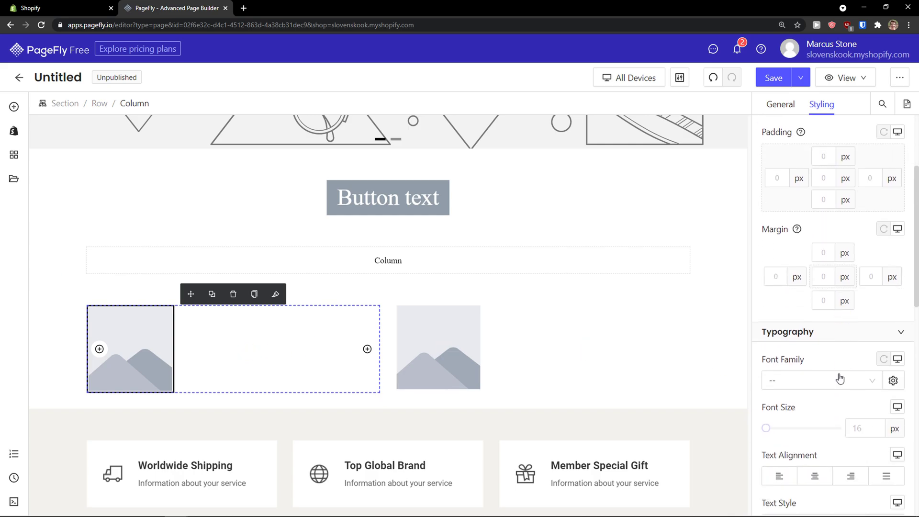
click(815, 379)
click(602, 333)
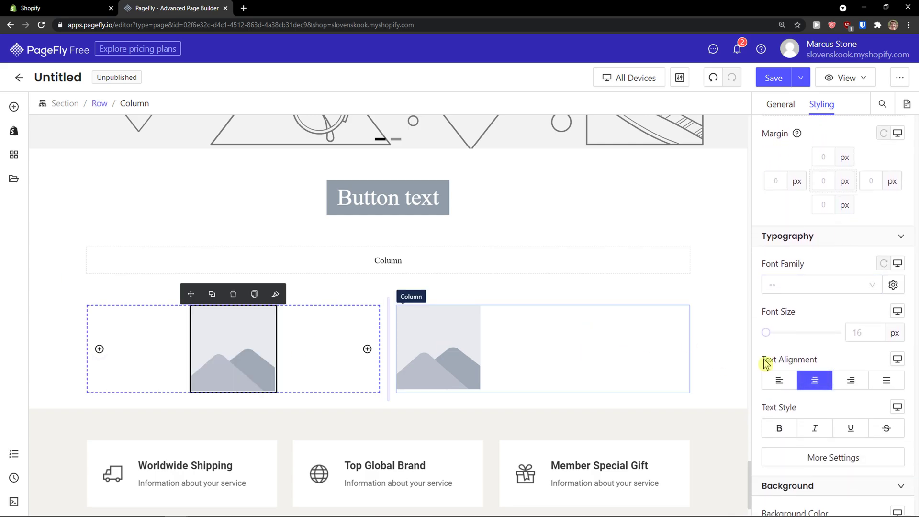
click(815, 379)
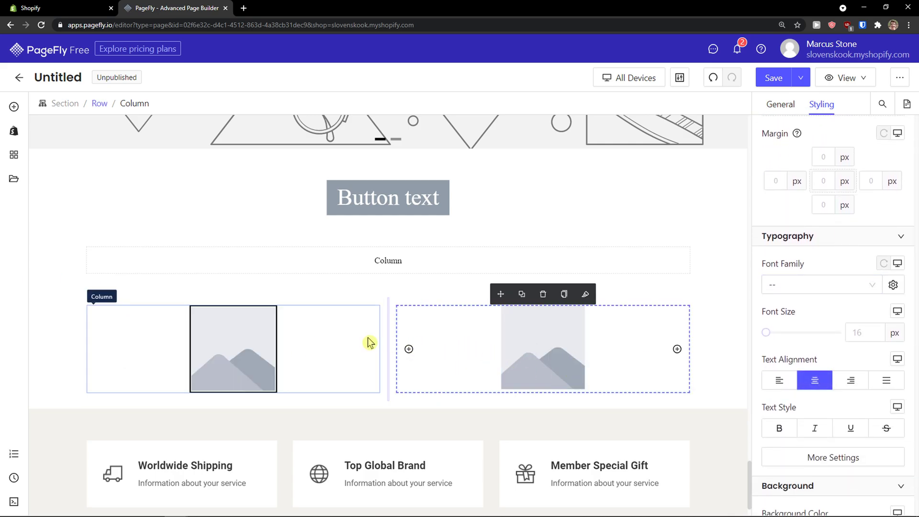
mouse_move(389, 335)
mouse_down()
mouse_move(380, 340)
mouse_move(404, 344)
mouse_up()
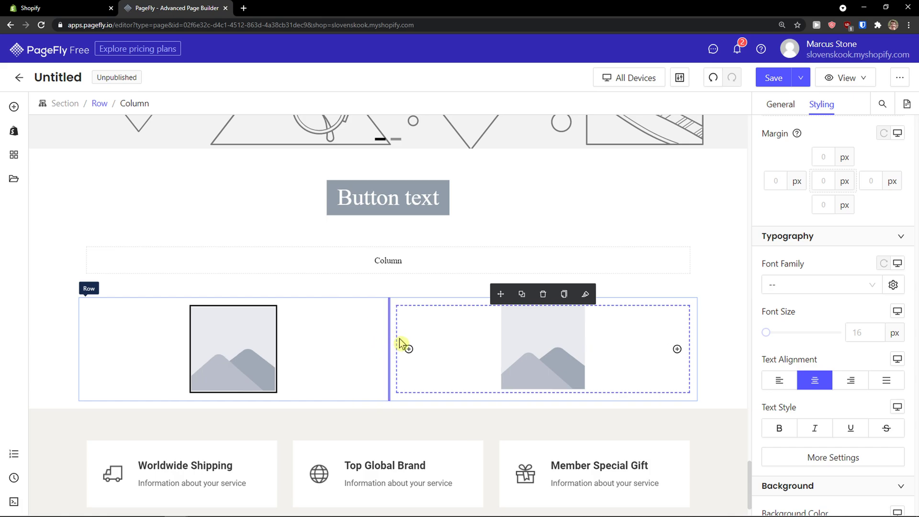
- Place a YouTube Video element below the two-image row
click(21, 108)
scroll(117, 252, down, 2)
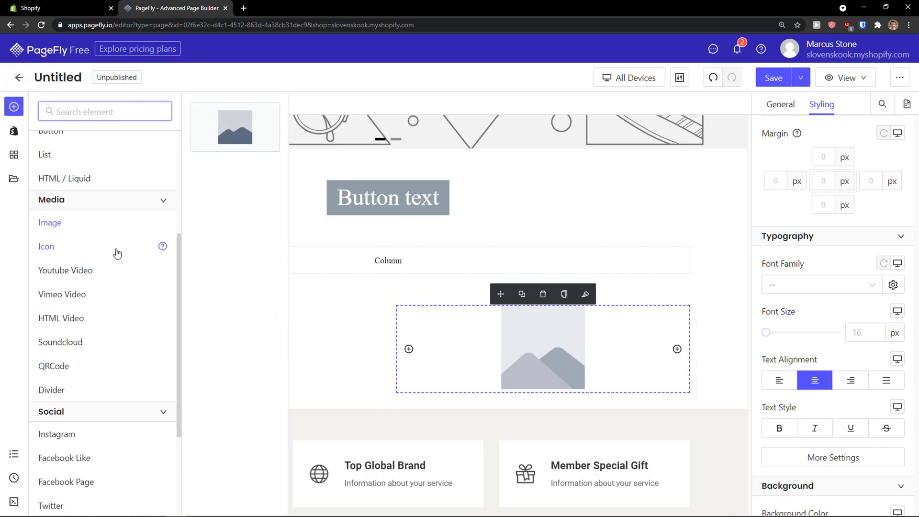
drag(66, 234, 425, 417)
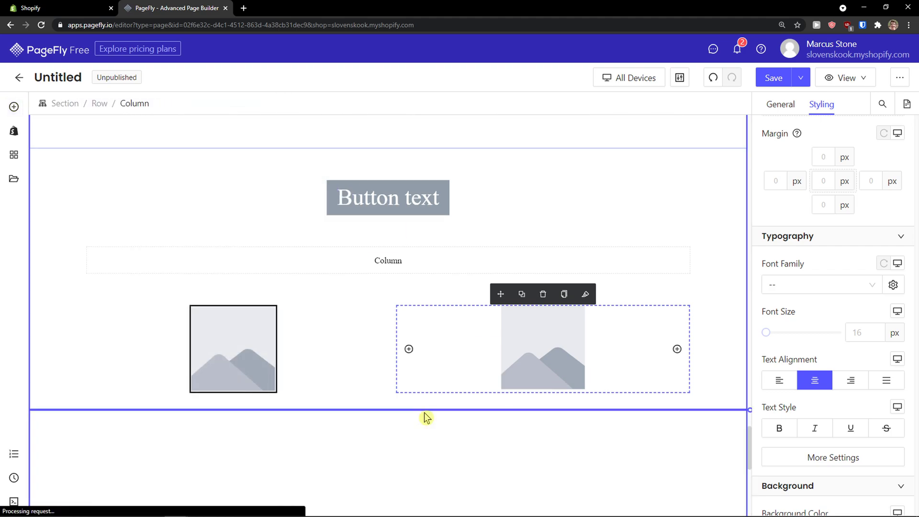
scroll(95, 385, down, 3)
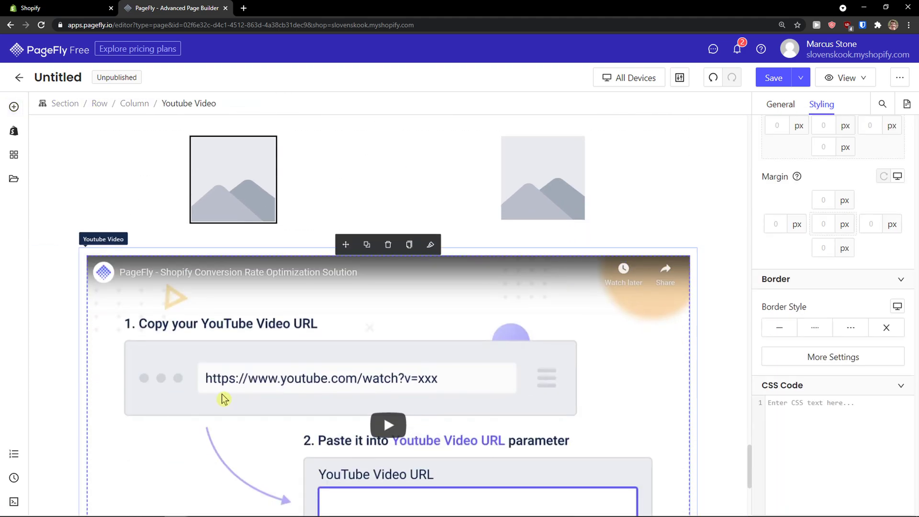
scroll(225, 396, down, 2)
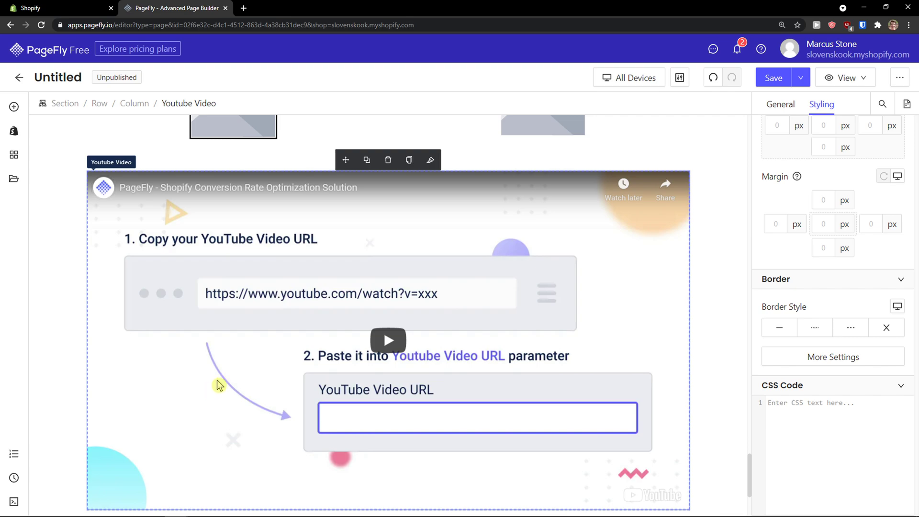
scroll(364, 375, down, 2)
scroll(585, 362, up, 5)
scroll(785, 189, up, 1)
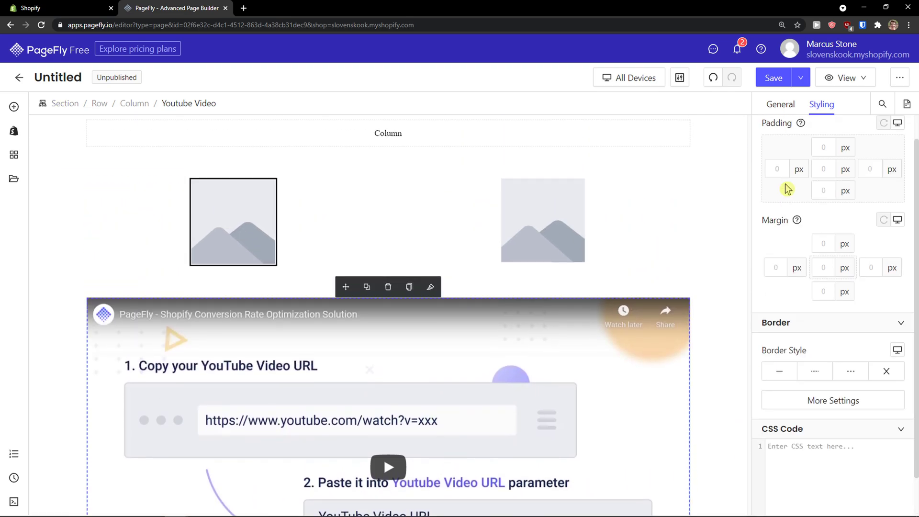
- Switch the video's Video Size to Custom Size
click(781, 104)
scroll(666, 271, down, 2)
scroll(718, 297, up, 2)
scroll(722, 326, down, 3)
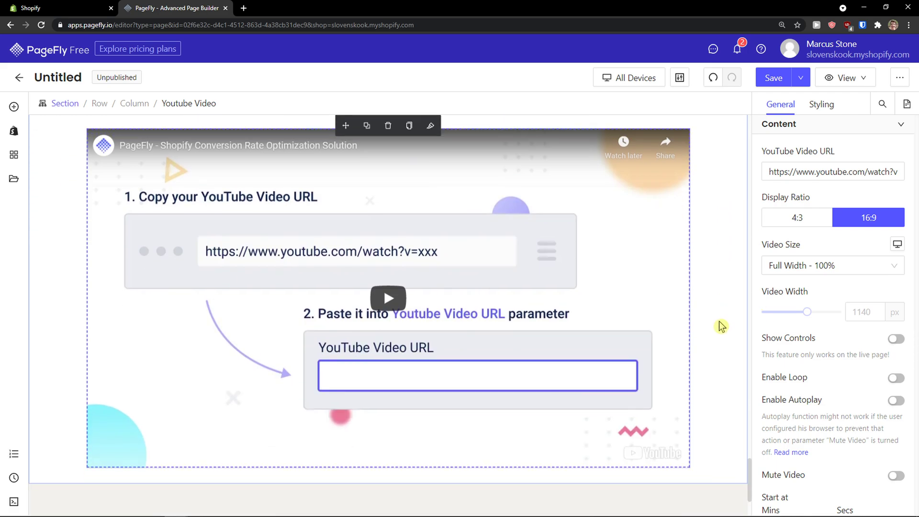
click(824, 265)
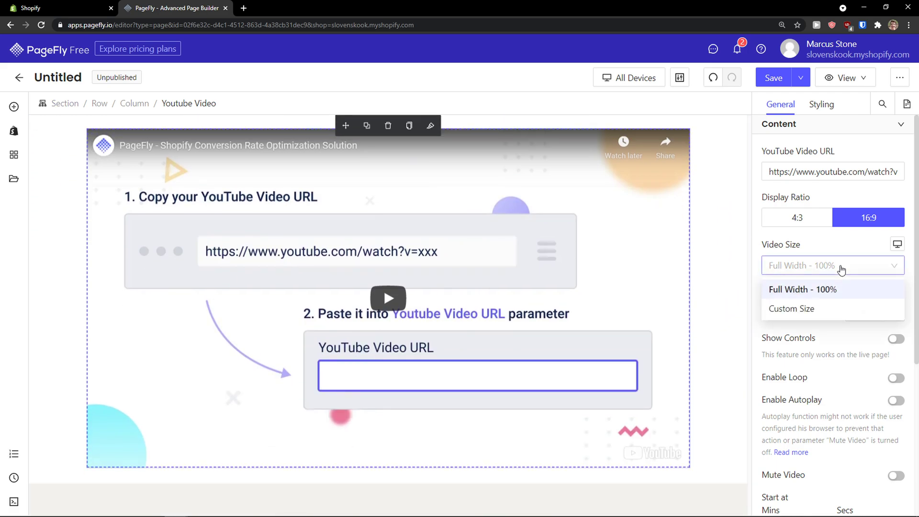
click(816, 308)
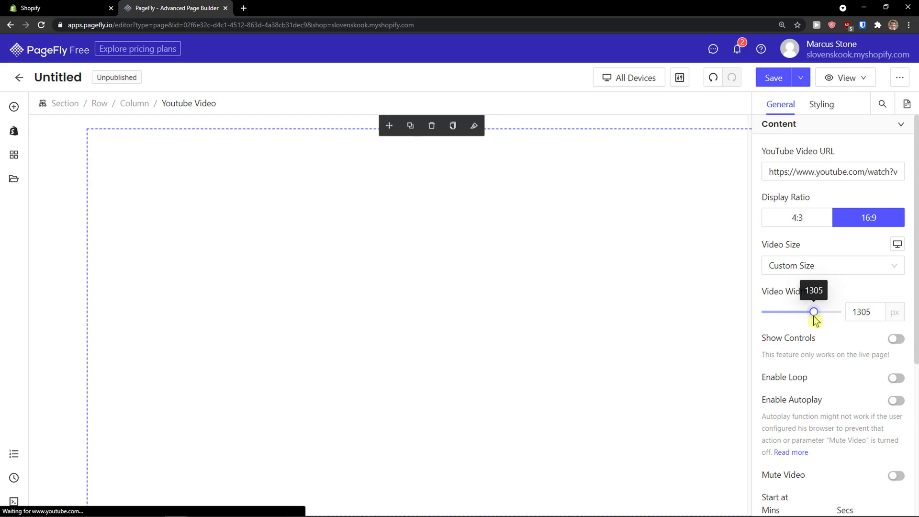
drag(814, 312, 813, 320)
- Turn off the section's Set Fixed Width and widen the video to 1350 px
scroll(790, 340, down, 2)
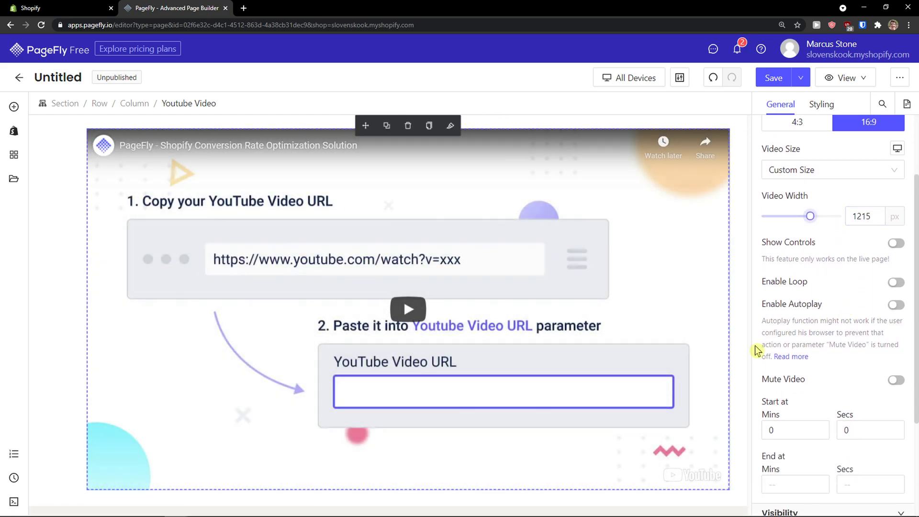
click(741, 356)
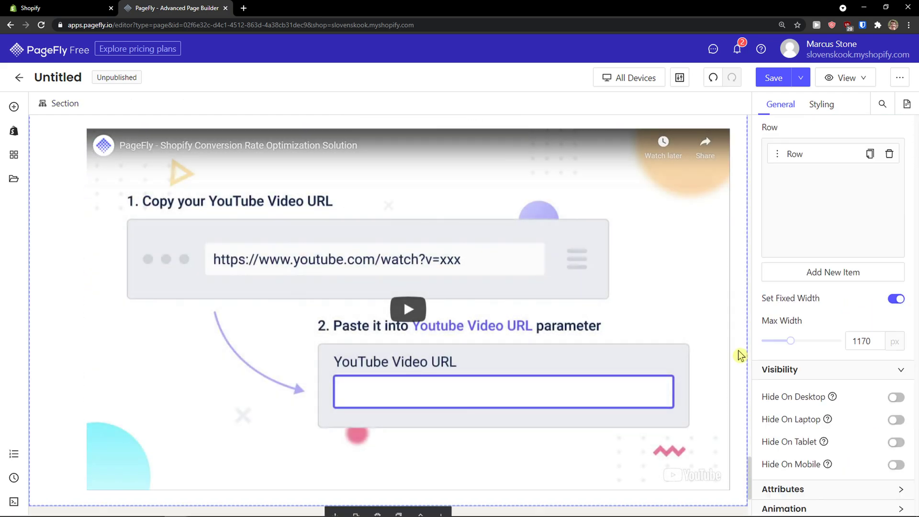
click(899, 302)
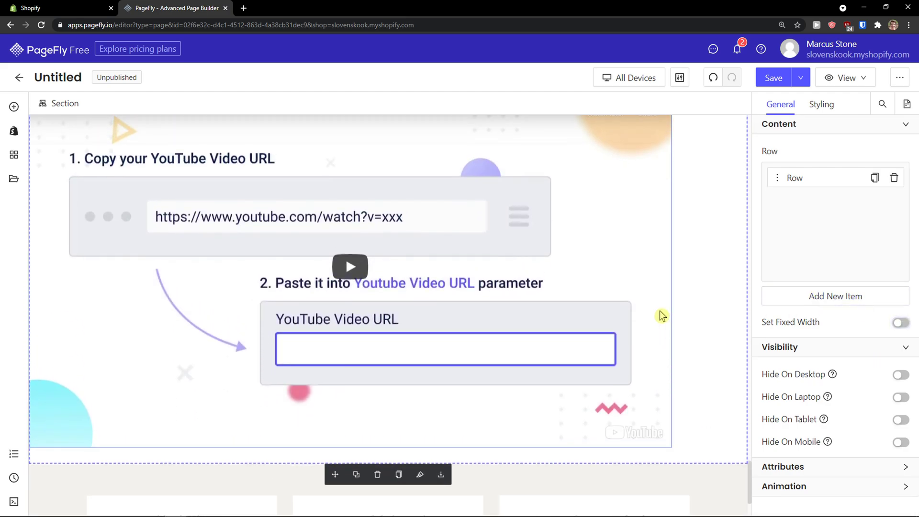
click(593, 281)
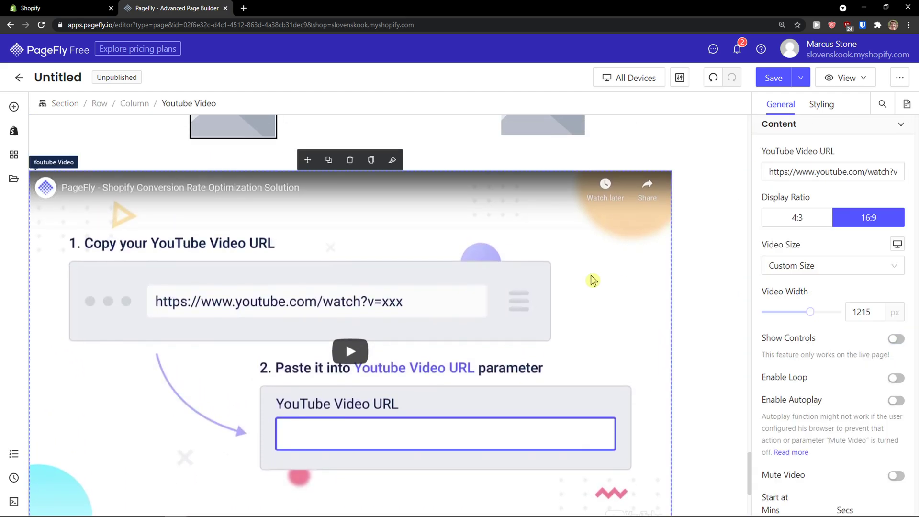
drag(810, 312, 815, 315)
scroll(814, 350, down, 1)
scroll(814, 349, down, 2)
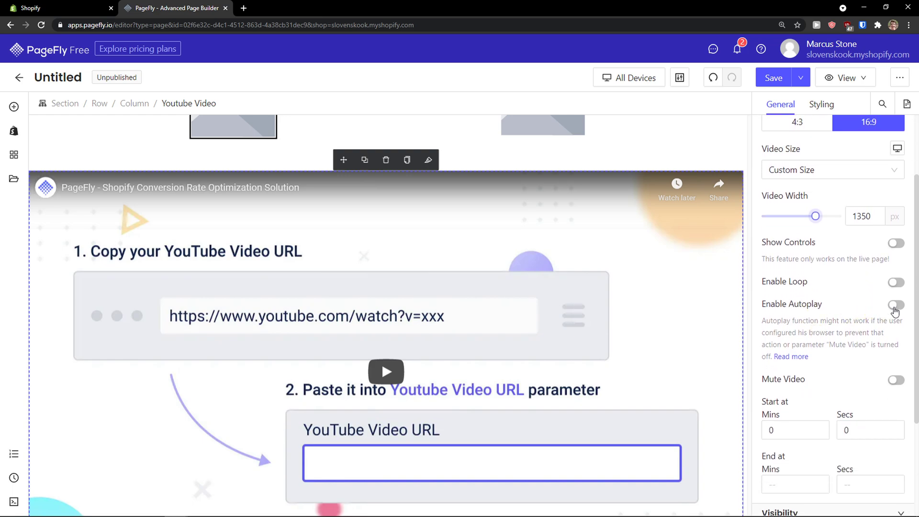
- Drop a Table element above the YouTube video and set 5 columns and 9 rows
click(14, 106)
scroll(94, 199, down, 1)
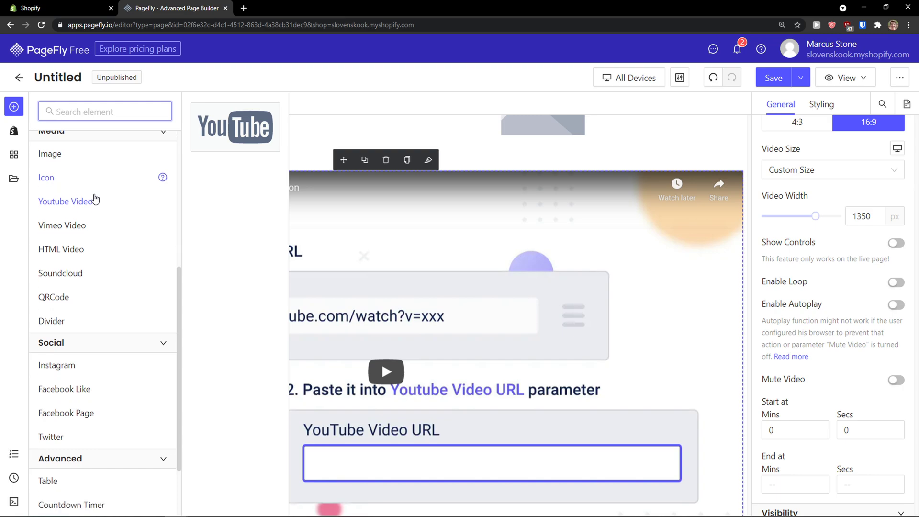
scroll(95, 200, down, 1)
scroll(58, 248, down, 2)
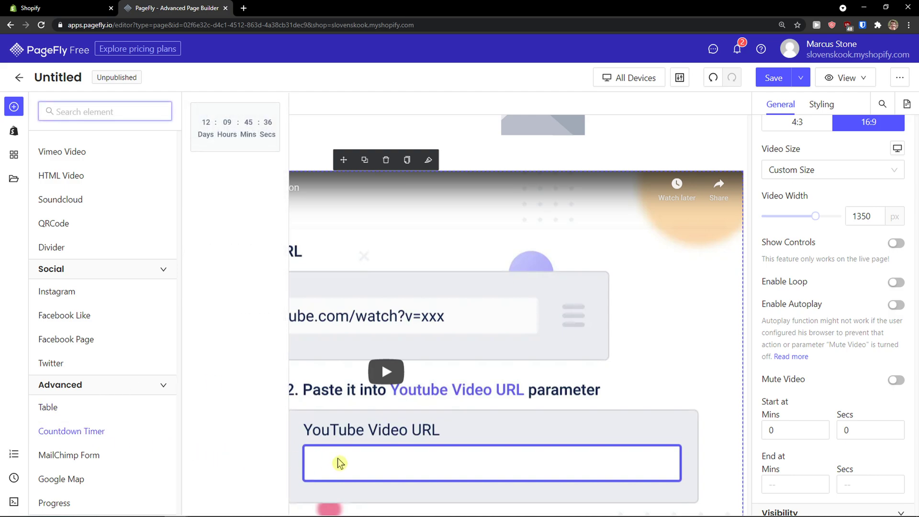
mouse_move(68, 462)
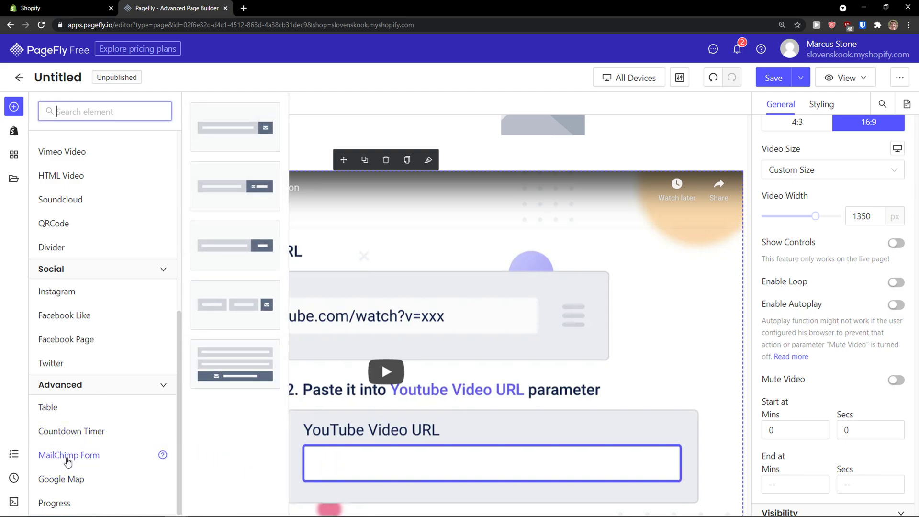
mouse_move(63, 481)
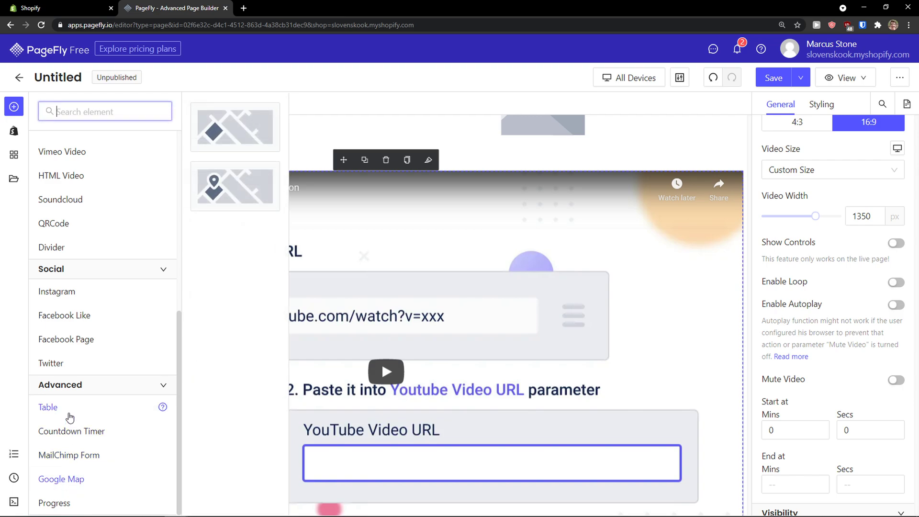
mouse_move(70, 421)
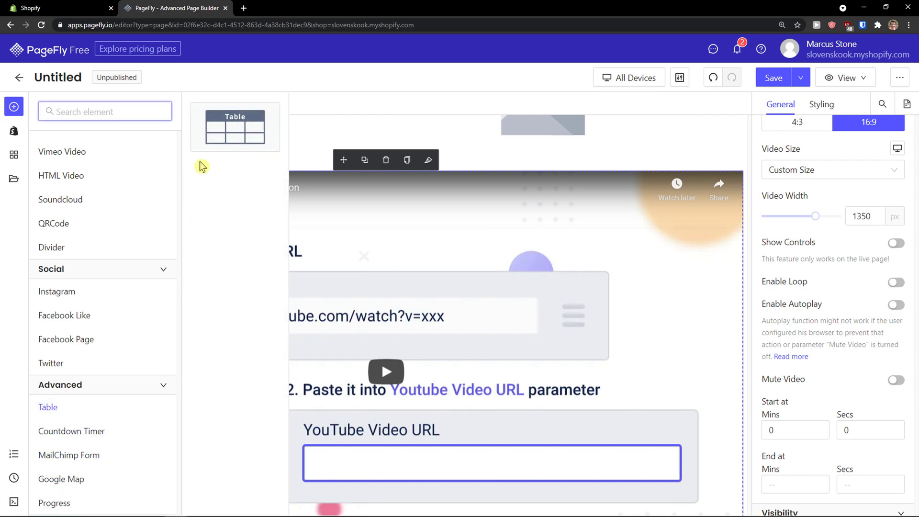
drag(232, 130, 316, 164)
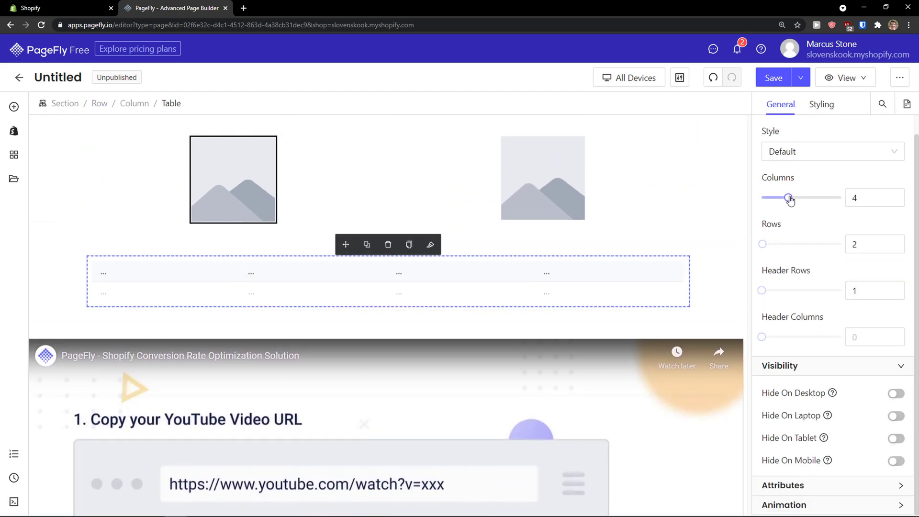
drag(790, 199, 797, 199)
drag(763, 244, 769, 244)
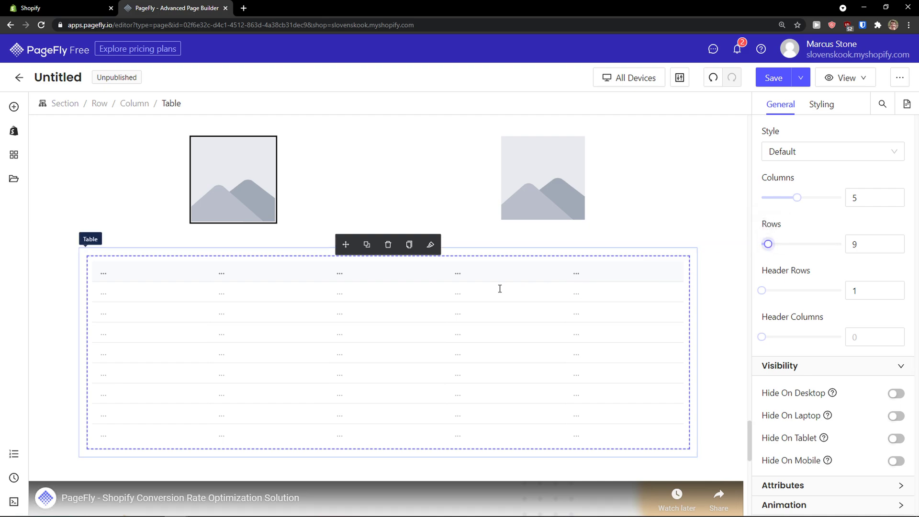
- Place a Countdown timer element below the table
click(15, 108)
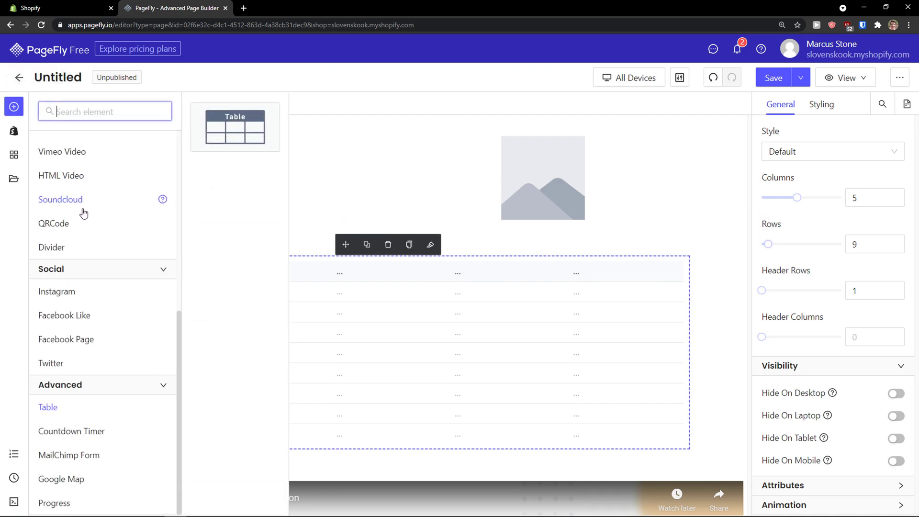
drag(61, 434, 97, 431)
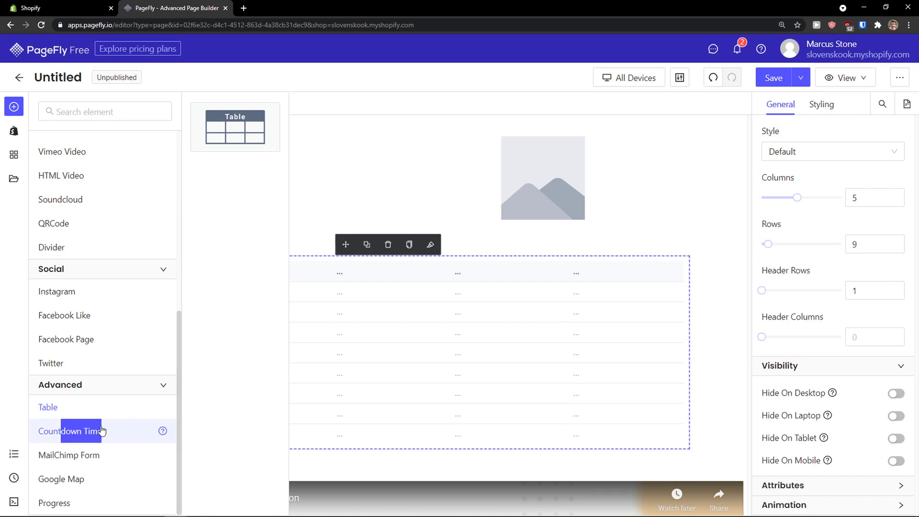
click(97, 431)
drag(251, 166, 341, 472)
scroll(341, 469, down, 1)
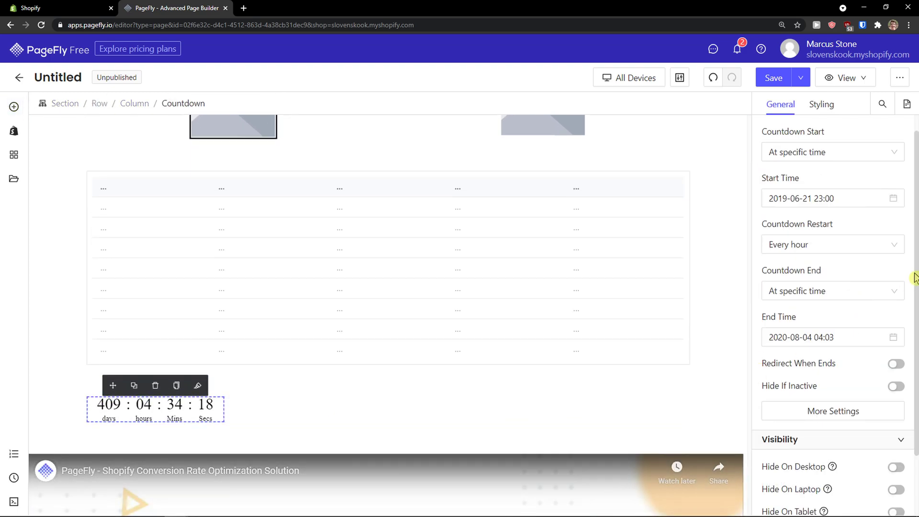
scroll(900, 287, down, 1)
scroll(854, 308, up, 2)
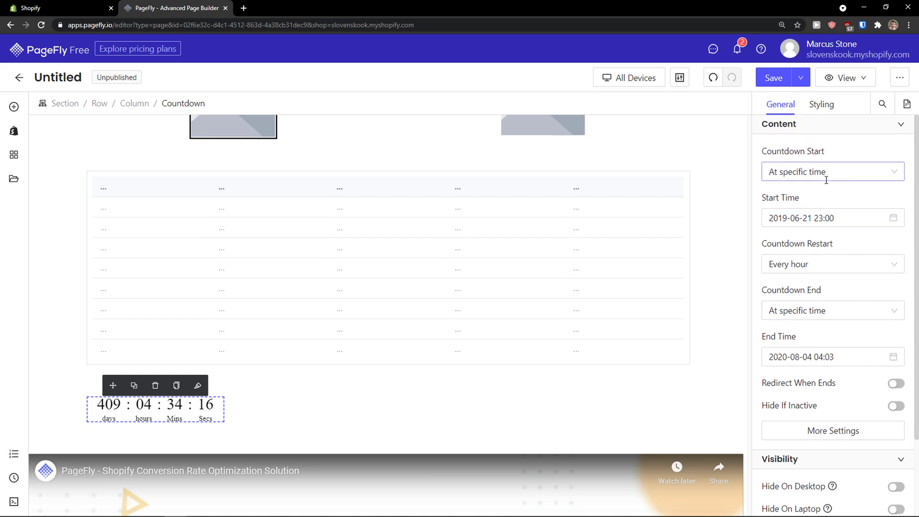
- Set the countdown's font size to 33 px and look over its font family options
click(818, 108)
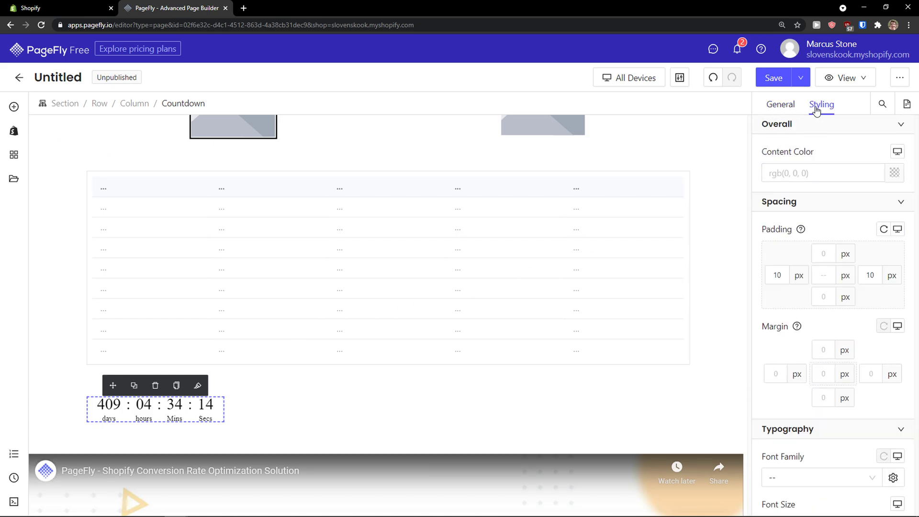
scroll(800, 229, down, 5)
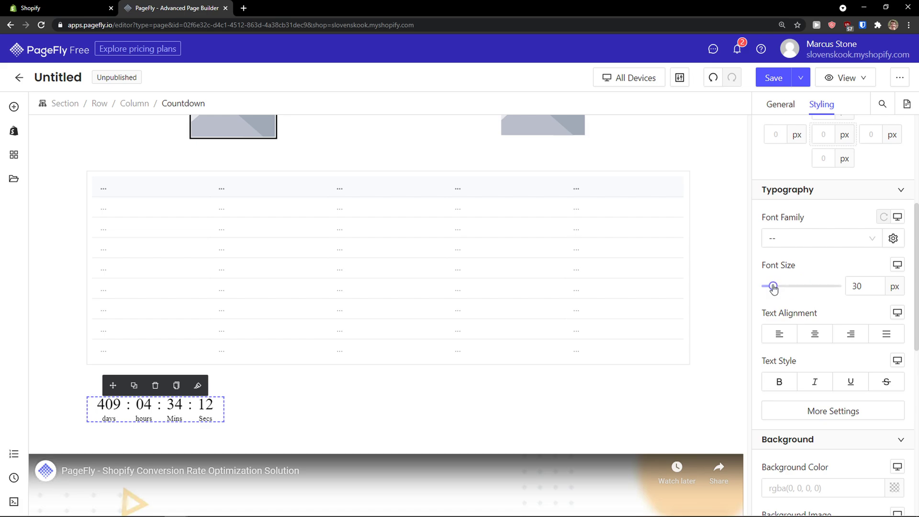
drag(773, 288, 775, 289)
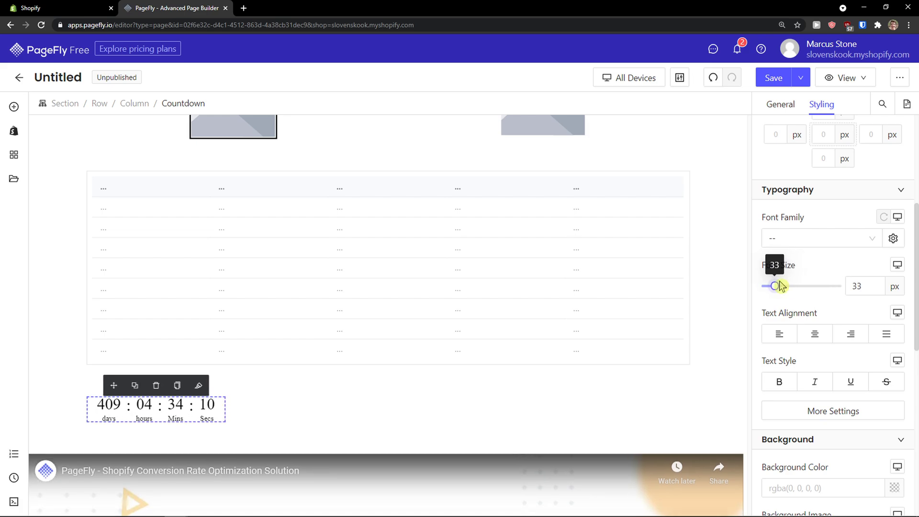
click(809, 245)
scroll(764, 265, down, 2)
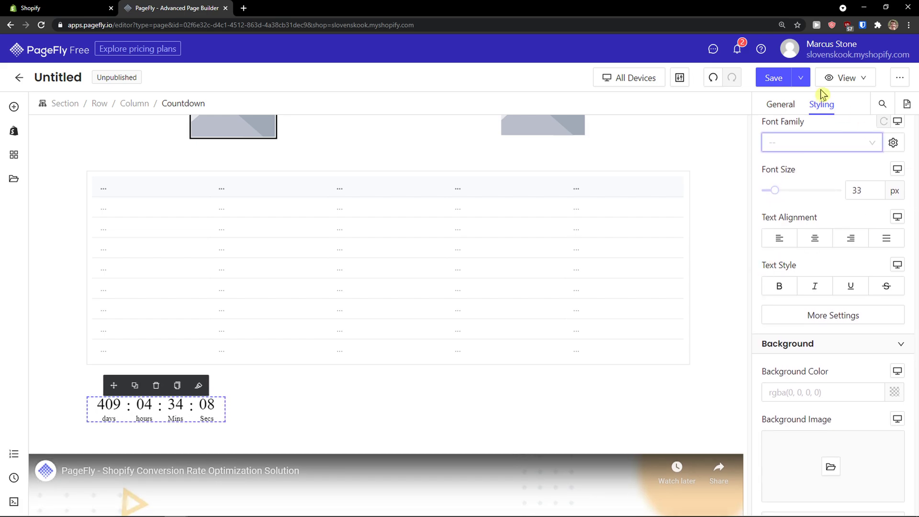
- Show the countdown's General settings with the Attributes section expanded
click(790, 105)
scroll(805, 198, up, 2)
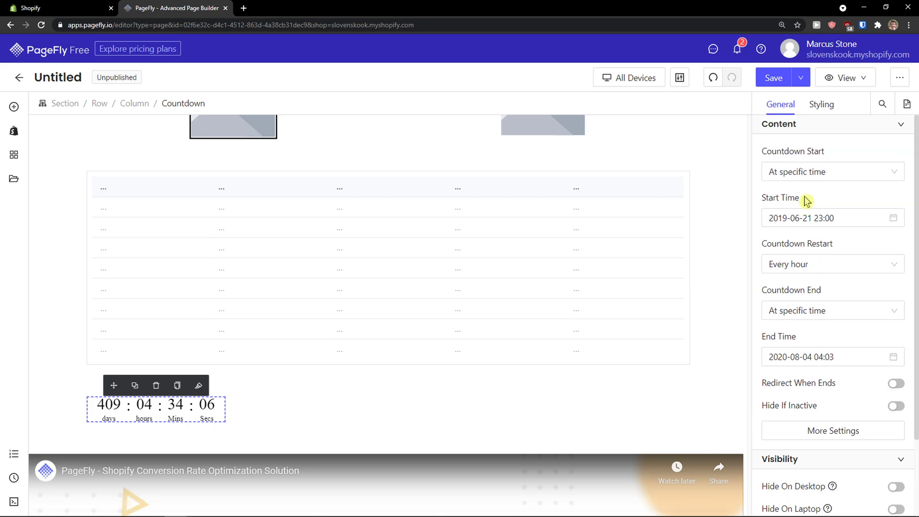
scroll(804, 206, down, 2)
click(822, 484)
scroll(829, 447, down, 3)
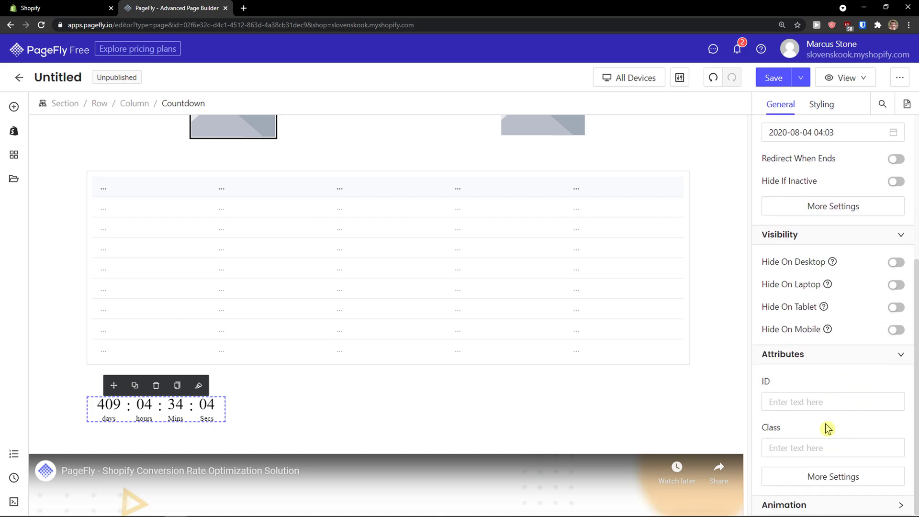
scroll(829, 429, up, 3)
scroll(828, 425, up, 3)
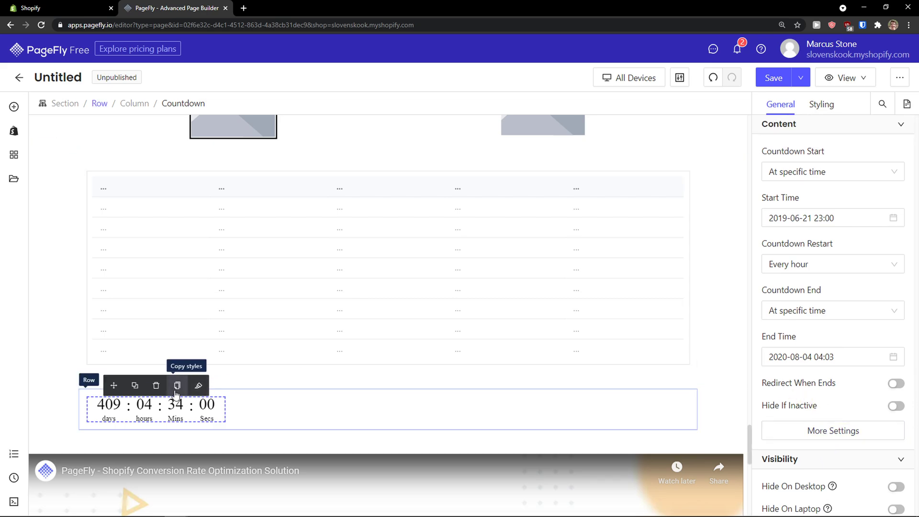
- Reduce the countdown section's Max Width to 770 px
click(283, 419)
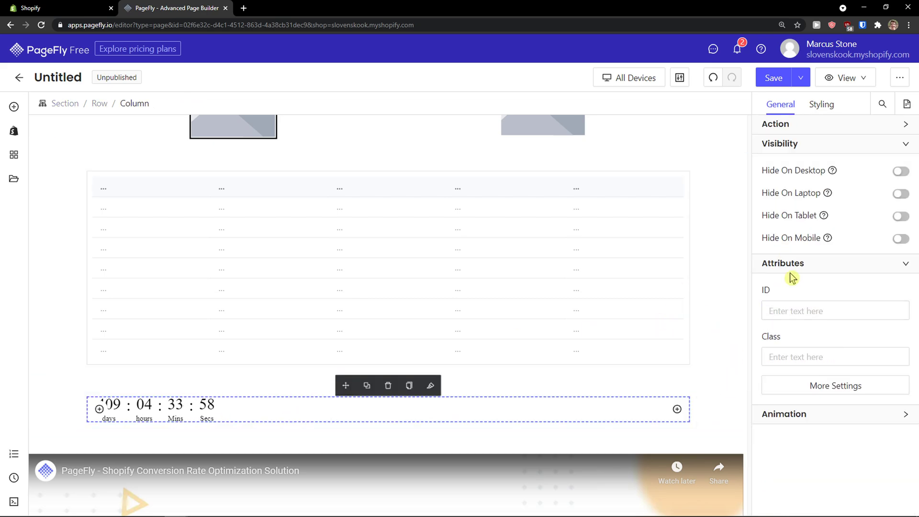
click(712, 419)
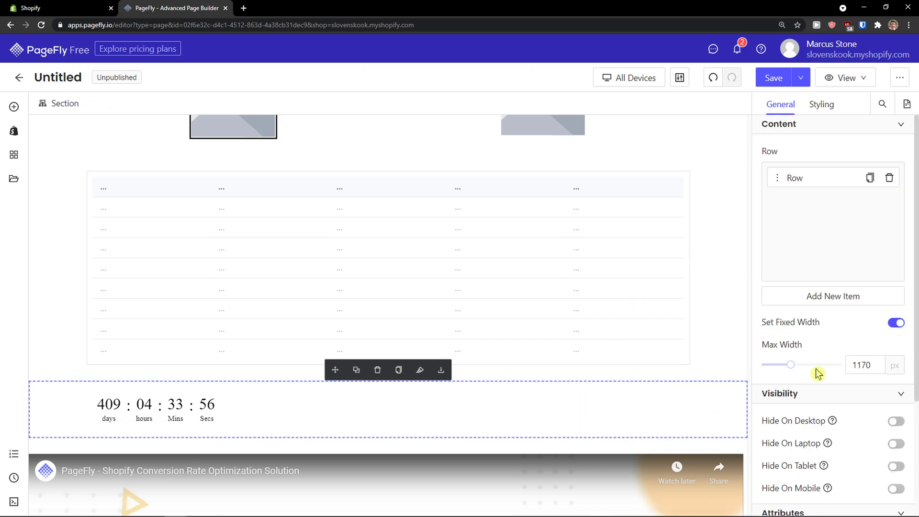
drag(789, 371, 770, 382)
scroll(813, 381, down, 3)
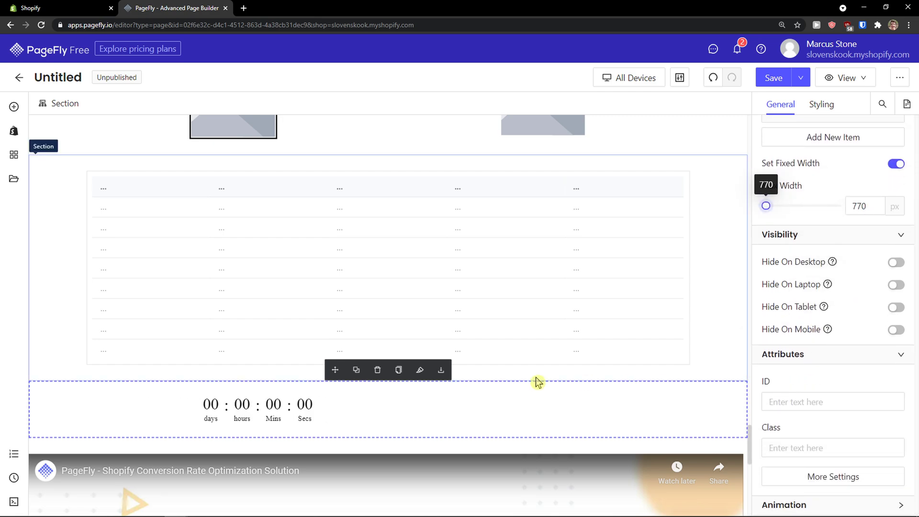
- Give the countdown's row 40 px column spacing and center-center content position
click(352, 429)
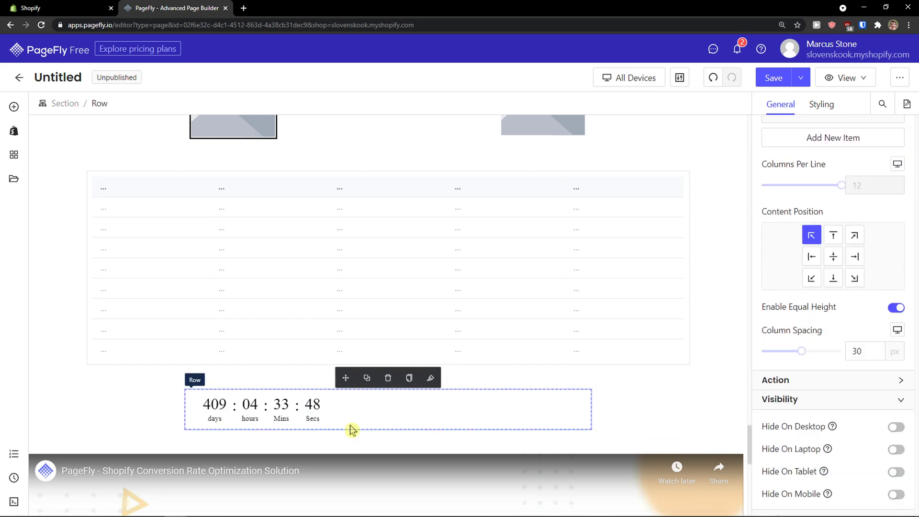
drag(801, 350, 815, 351)
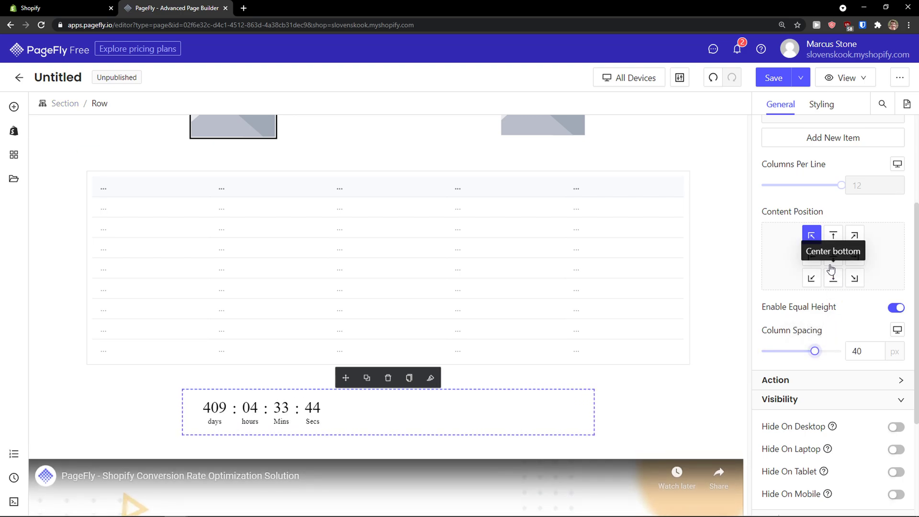
click(831, 260)
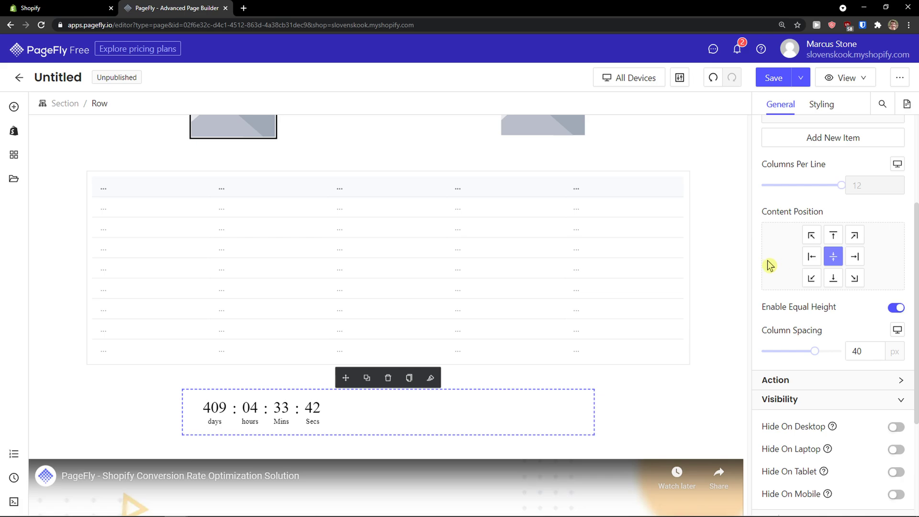
scroll(770, 266, down, 2)
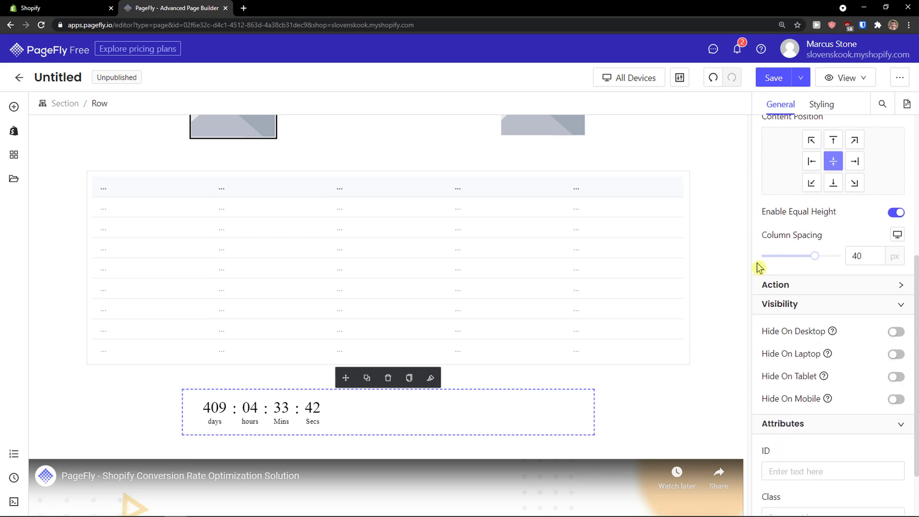
- Place a Progress element (40%, 60%, 80% bars) under the countdown with 26 px font size
click(14, 114)
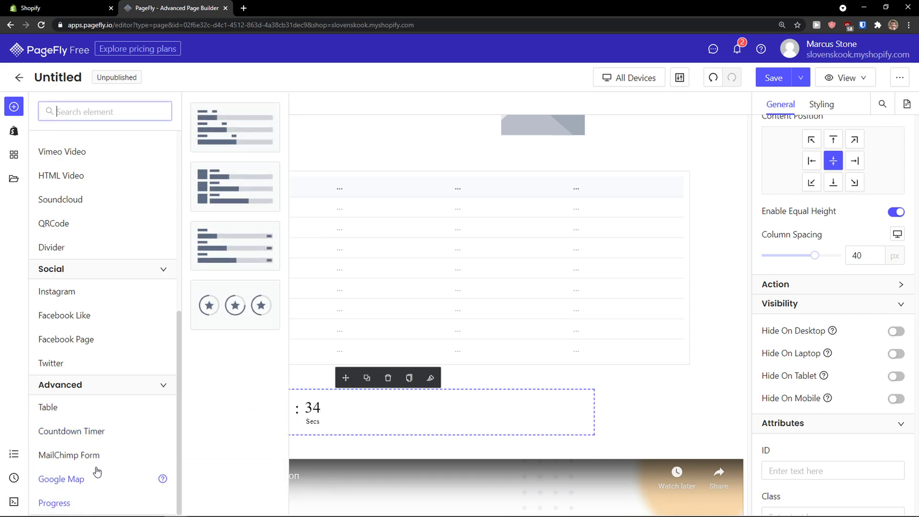
drag(210, 186, 324, 448)
scroll(320, 438, down, 2)
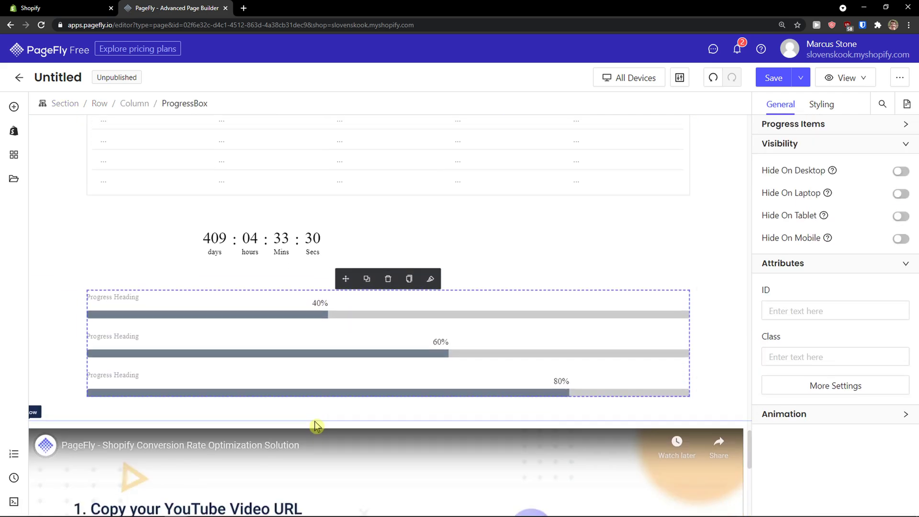
click(832, 104)
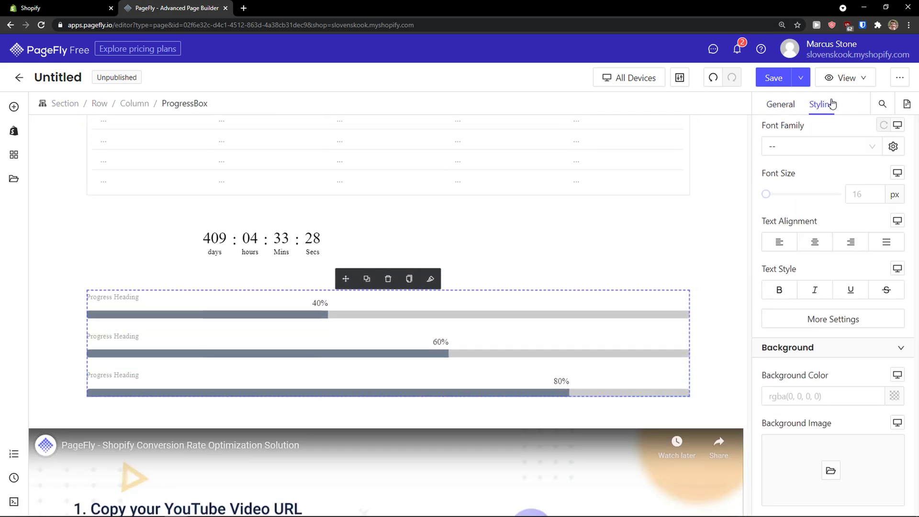
drag(766, 194, 772, 196)
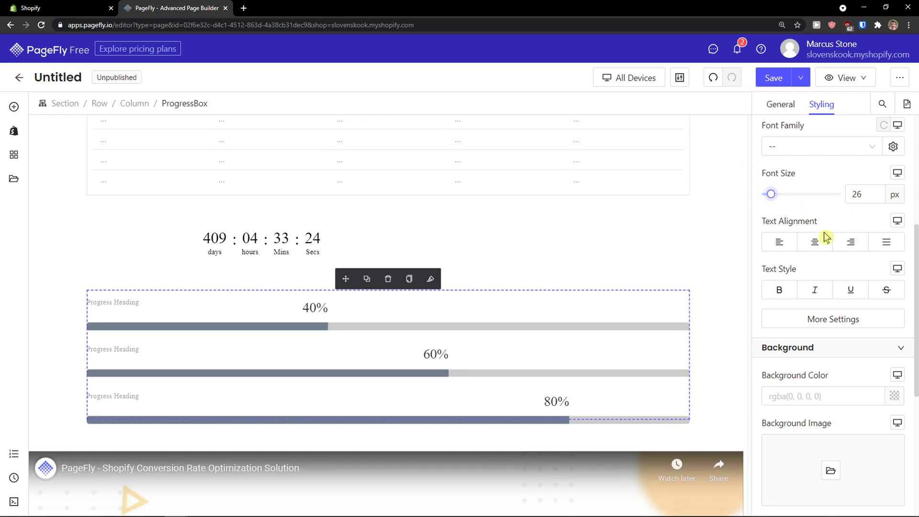
scroll(804, 188, down, 6)
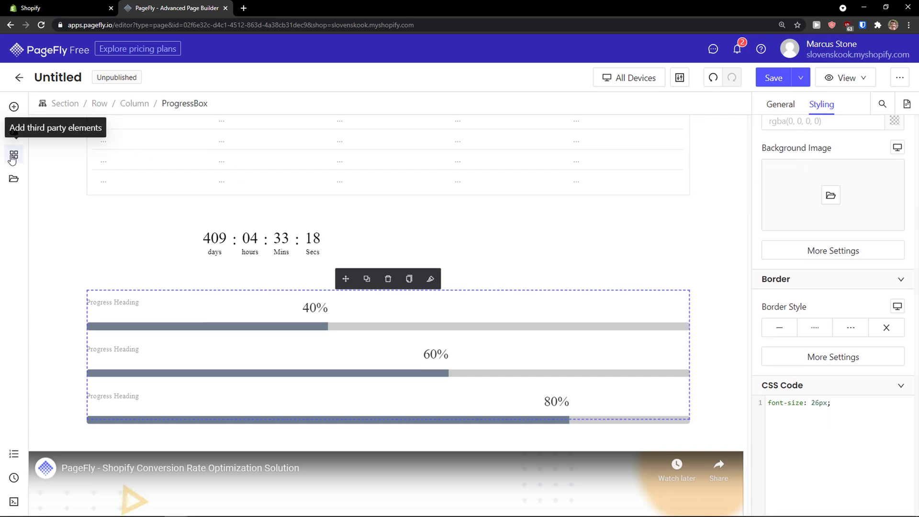
click(13, 179)
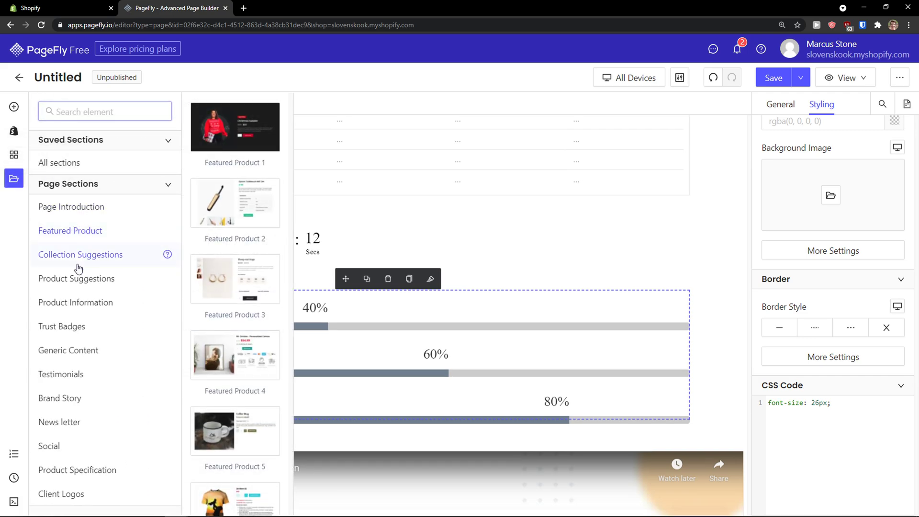
- Insert the Trust Badges 1 (WHY CHOOSE US) section below the progress bars
mouse_move(72, 326)
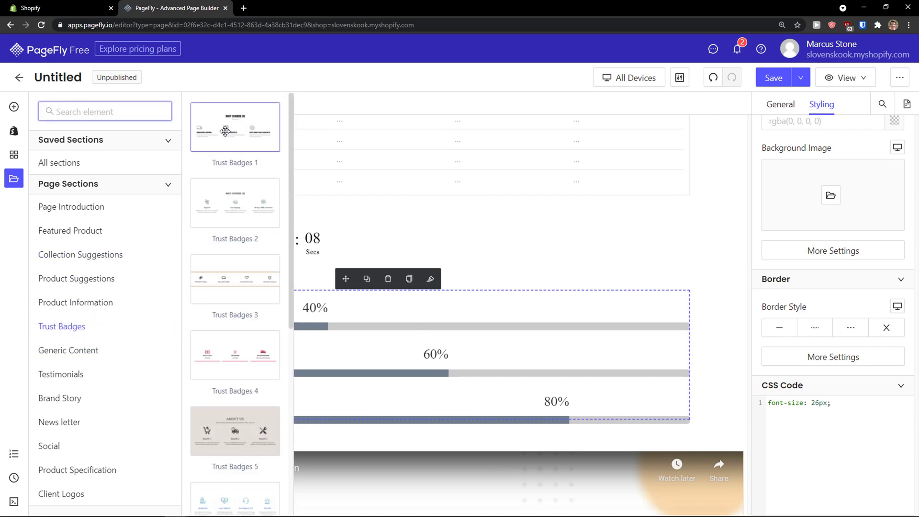
drag(225, 131, 337, 439)
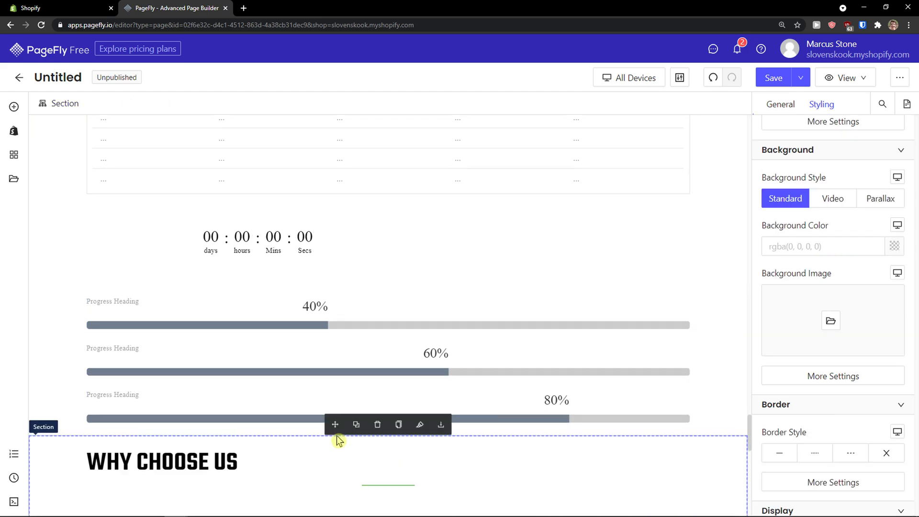
scroll(337, 436, down, 5)
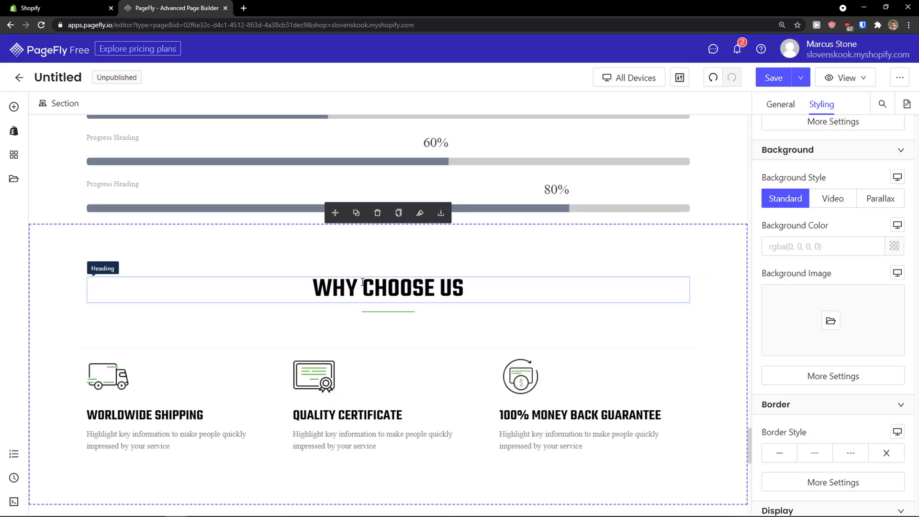
- Add the Testimonials 6 (PEOPLE LOVE US) section to the page
click(13, 182)
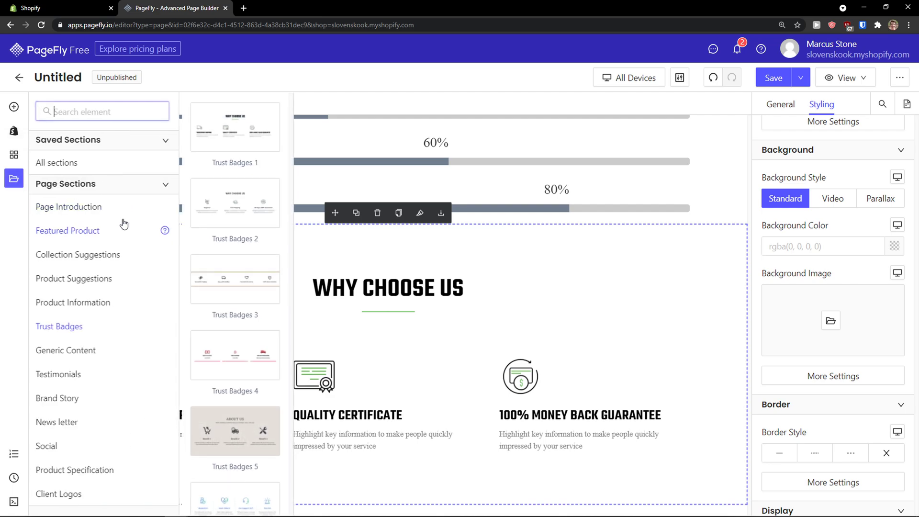
click(57, 374)
scroll(223, 392, down, 6)
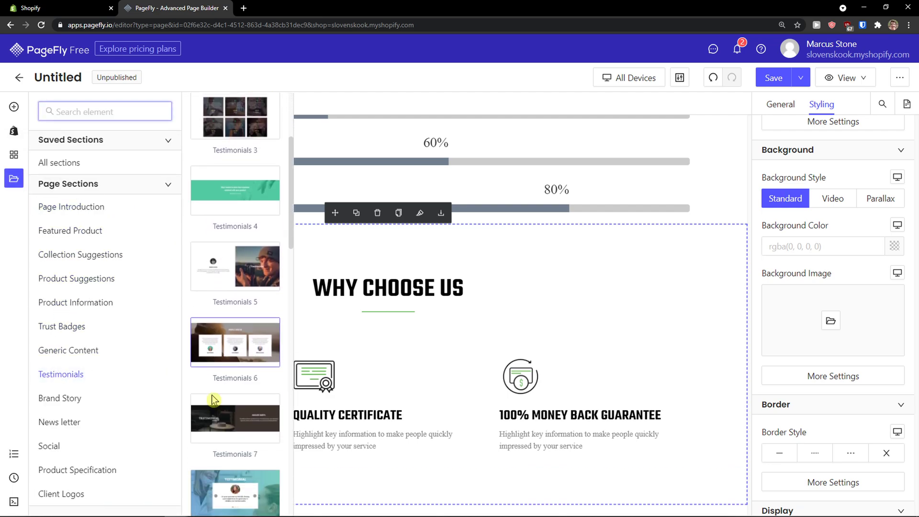
drag(227, 232, 356, 226)
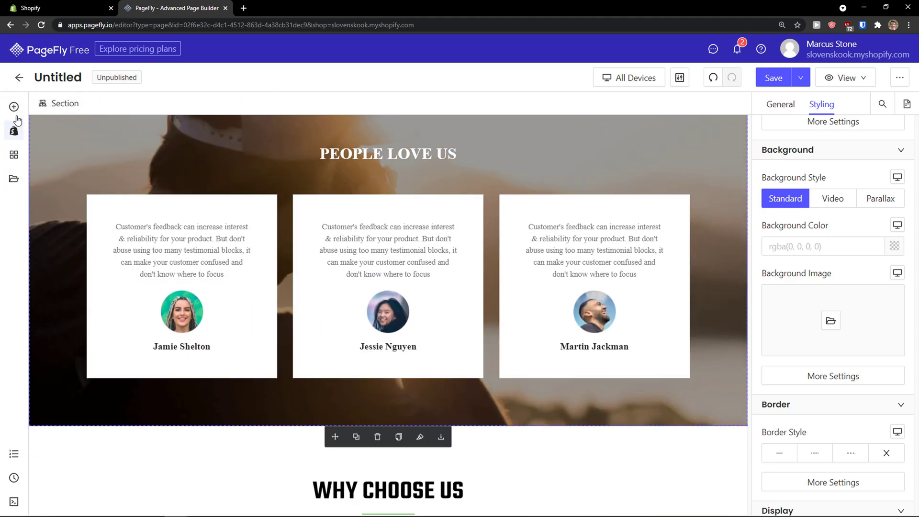
- Search the sections library for "con" and browse the Generic Content designs
click(14, 179)
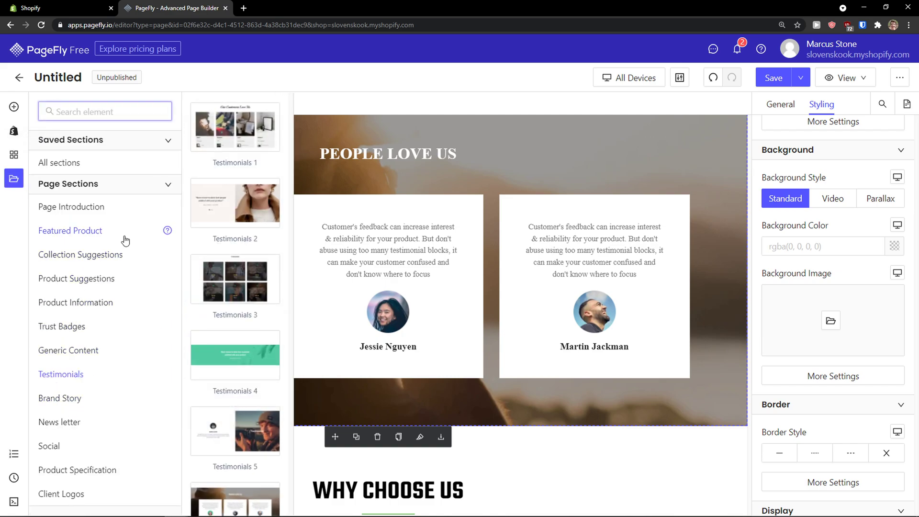
text(con)
click(74, 146)
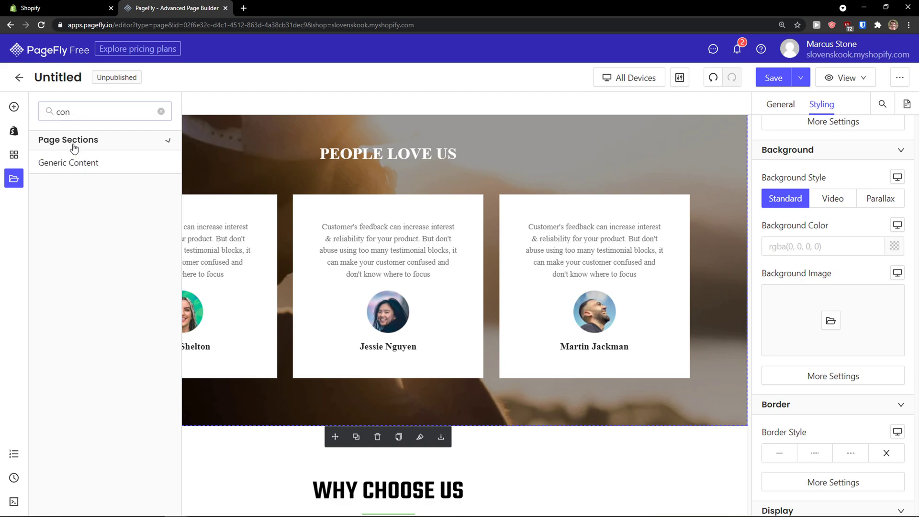
mouse_move(82, 165)
scroll(227, 252, down, 6)
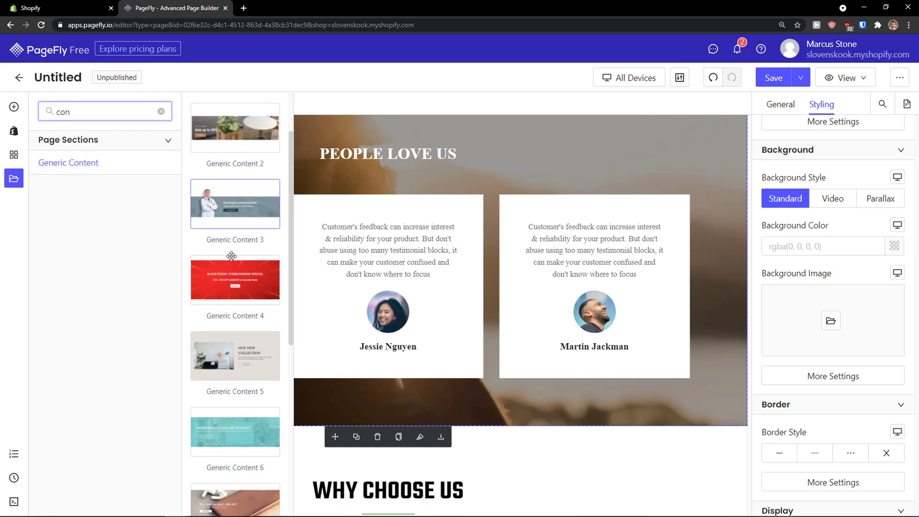
scroll(229, 252, down, 2)
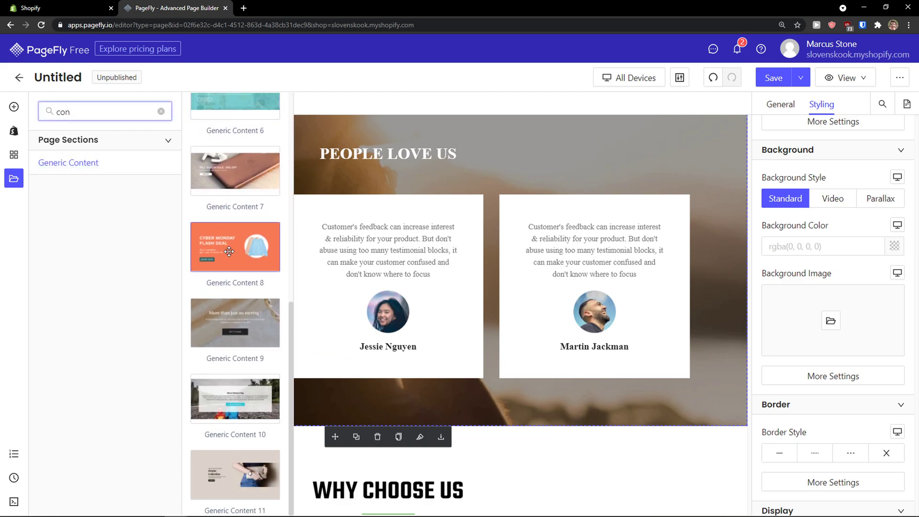
- Drop a Customer Form with name, email, gender, biography fields and Submit below the testimonials
click(14, 131)
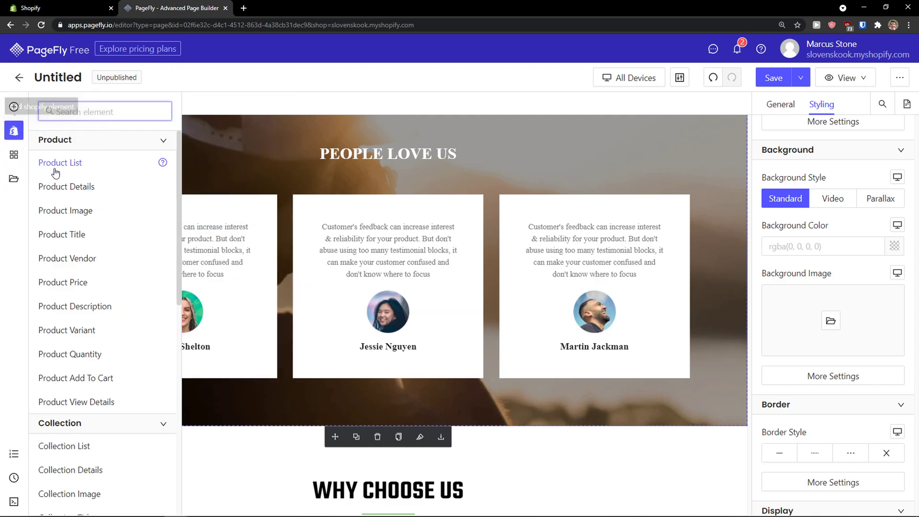
scroll(72, 189, down, 3)
scroll(73, 190, down, 6)
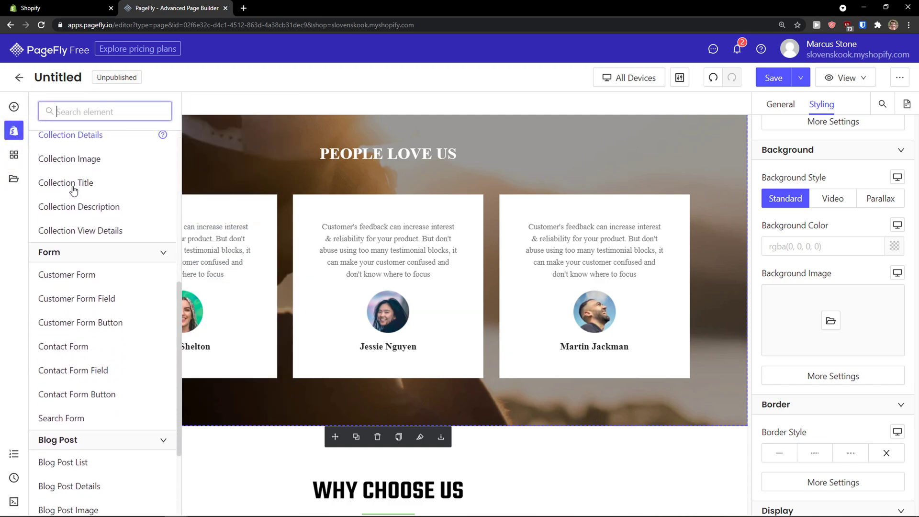
mouse_move(62, 179)
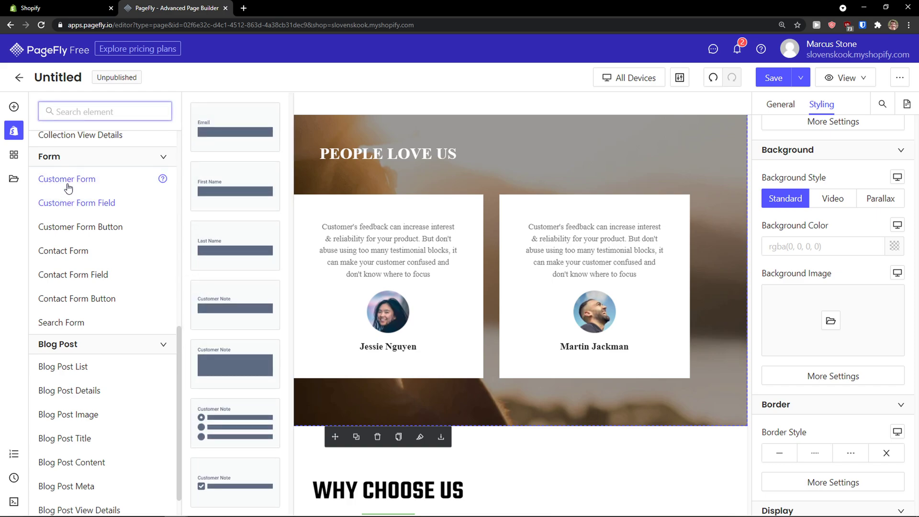
drag(236, 198, 267, 432)
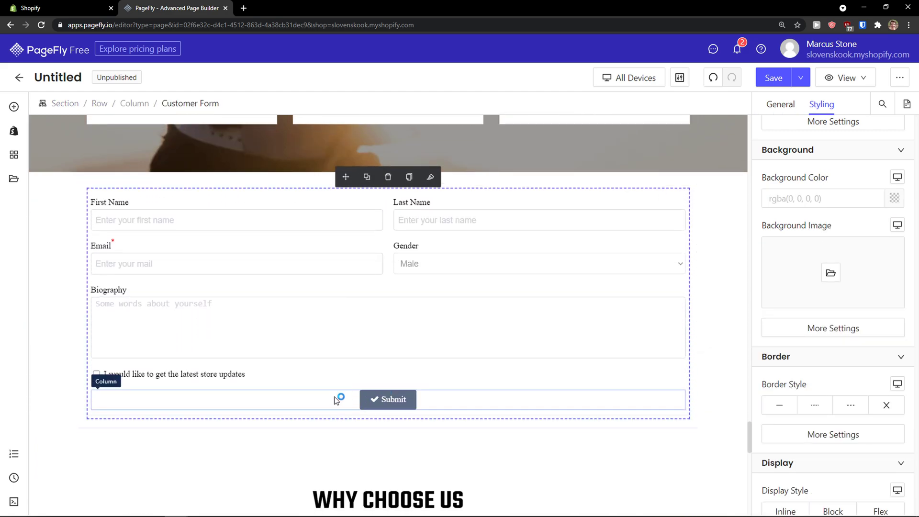
click(14, 131)
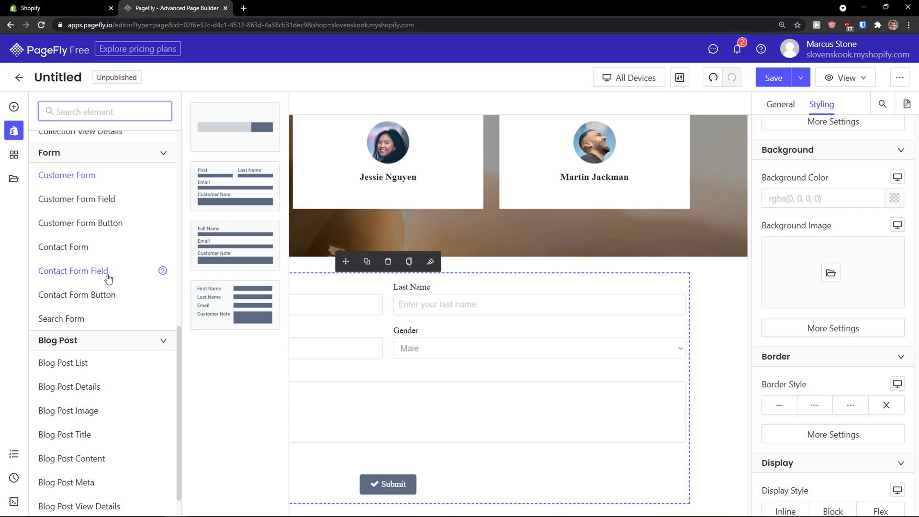
scroll(90, 274, down, 1)
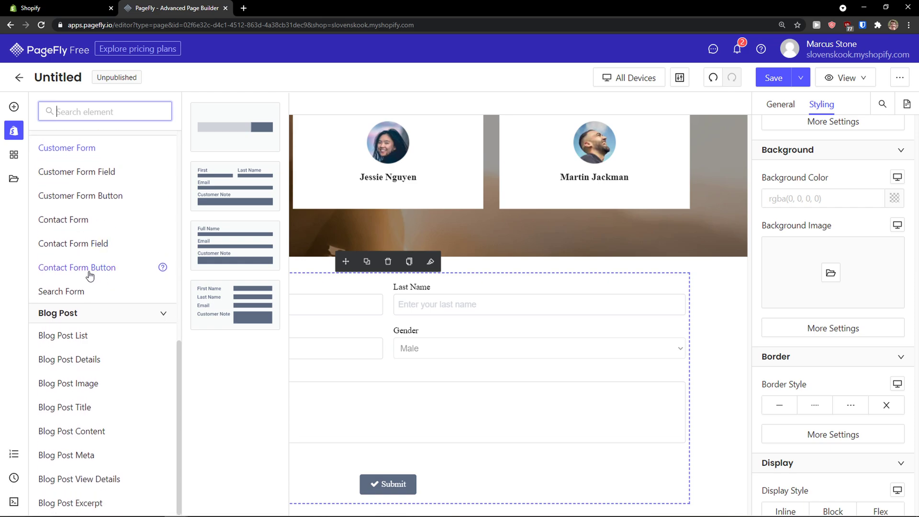
- Browse the third-party Review & Rating elements, then scroll the canvas back up to Our story
click(15, 156)
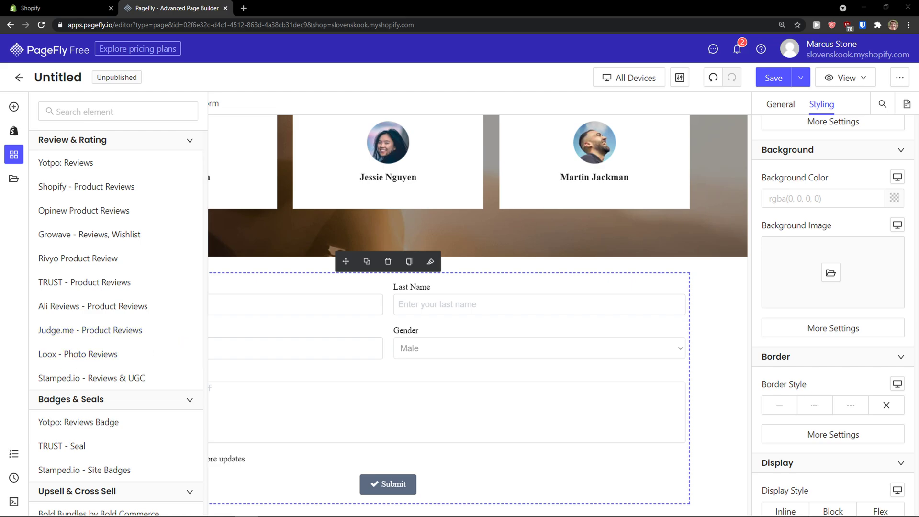
scroll(107, 372, down, 5)
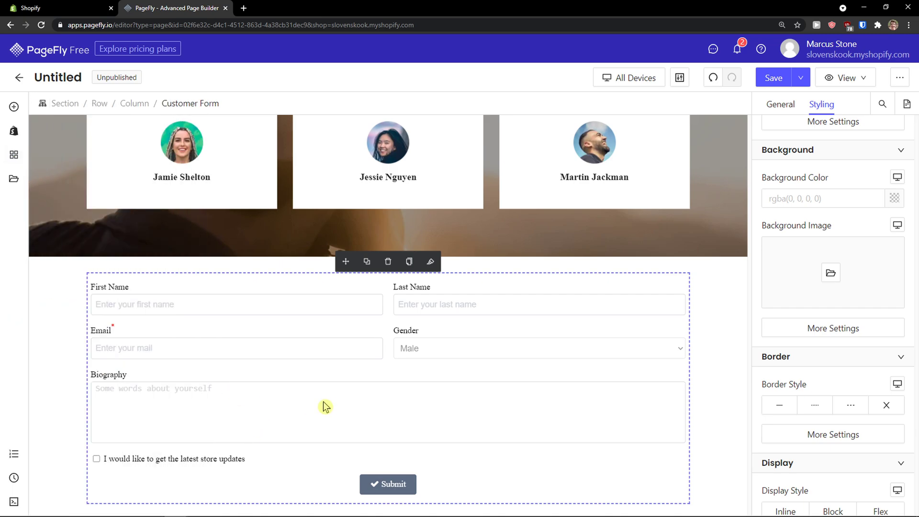
scroll(298, 398, up, 4)
scroll(298, 402, up, 15)
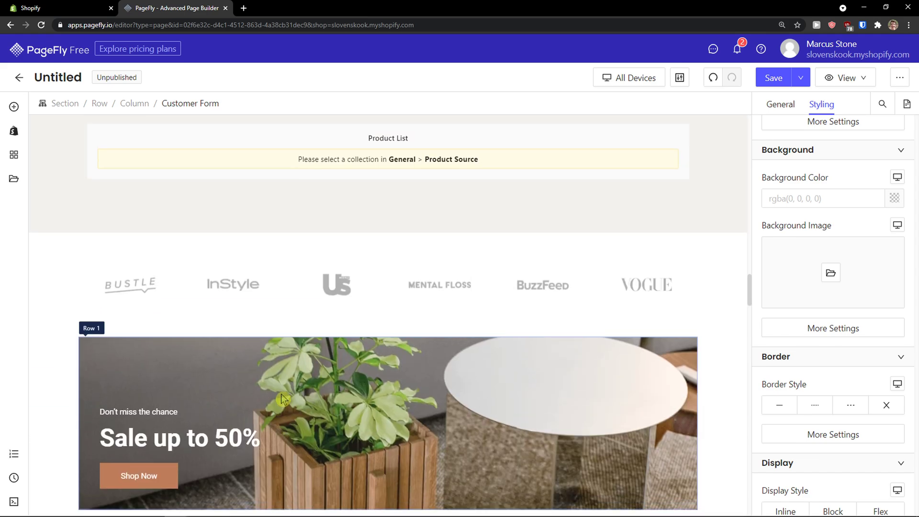
scroll(283, 398, up, 6)
- Save the page under the title 'New Page' and turn off the save reminder
right_click(280, 391)
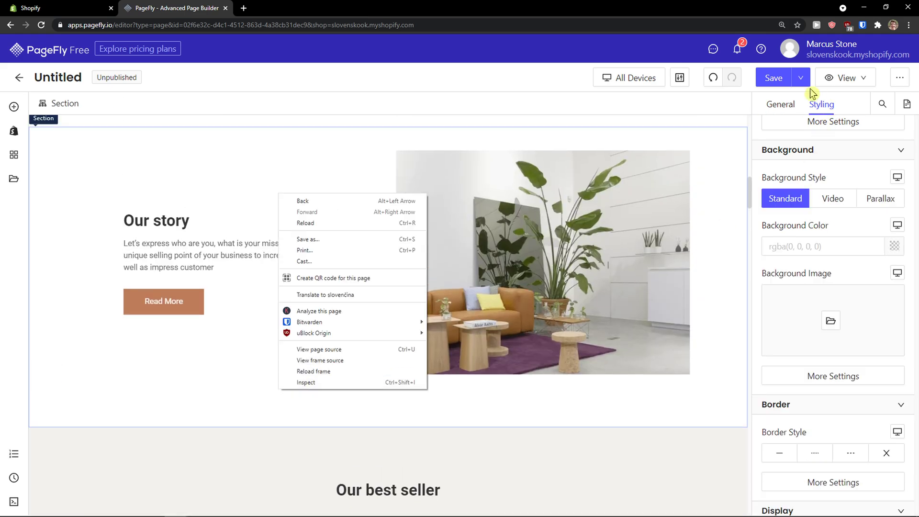
click(801, 79)
click(844, 78)
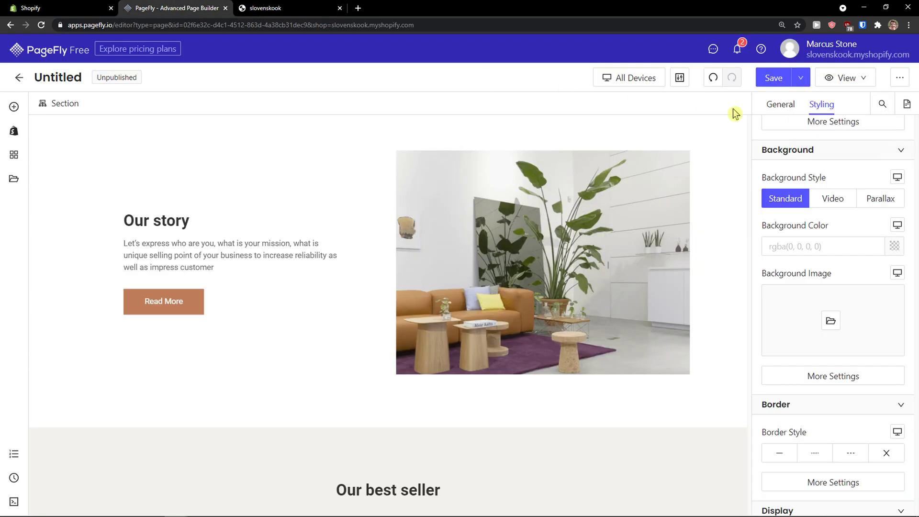
click(769, 87)
click(486, 278)
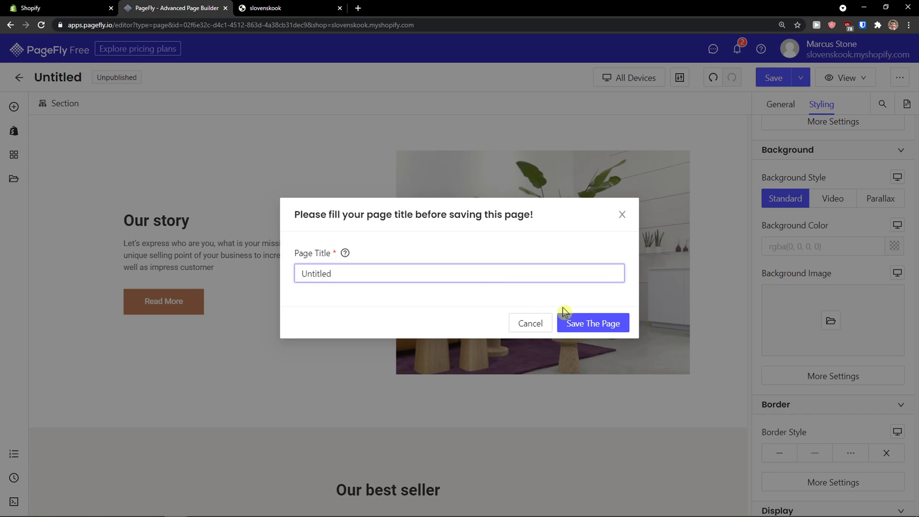
key(ctrl+a)
text(New Page)
click(577, 323)
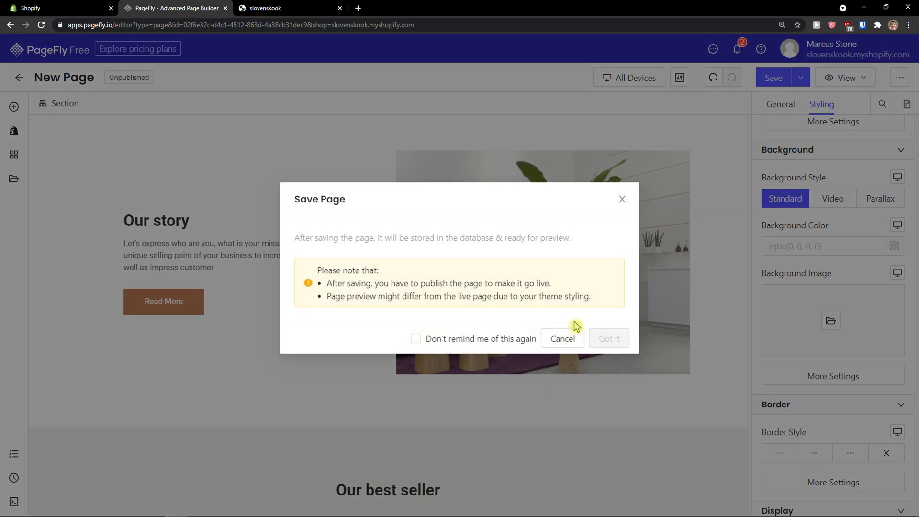
click(461, 341)
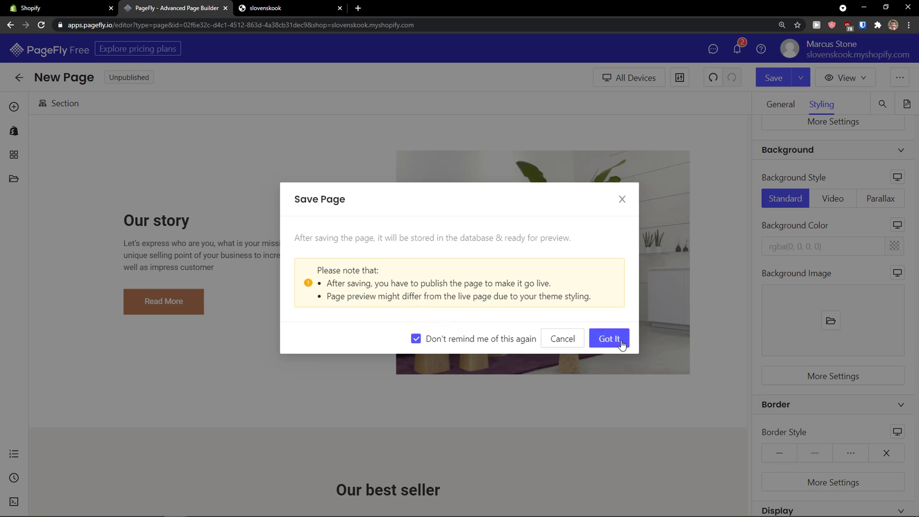
click(620, 341)
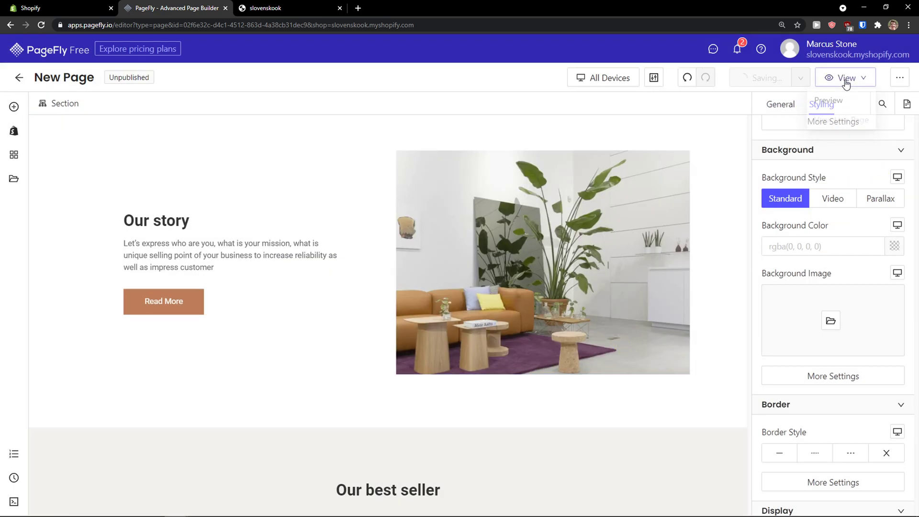
- Publish New Page to the store at its new-page URL handle
click(802, 85)
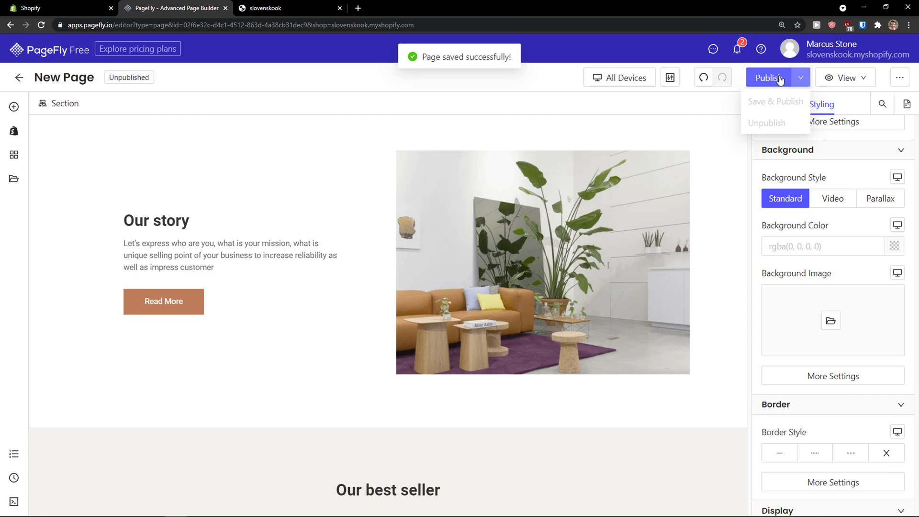
click(780, 79)
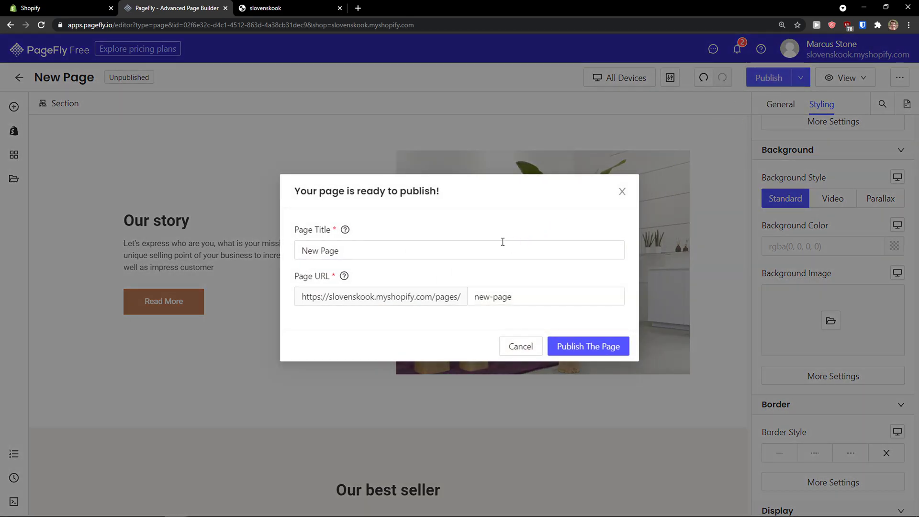
click(592, 347)
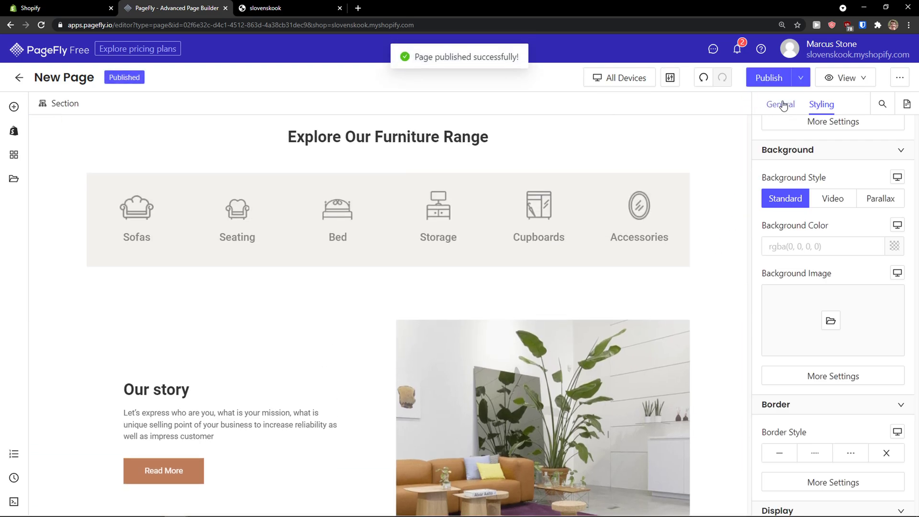
click(801, 79)
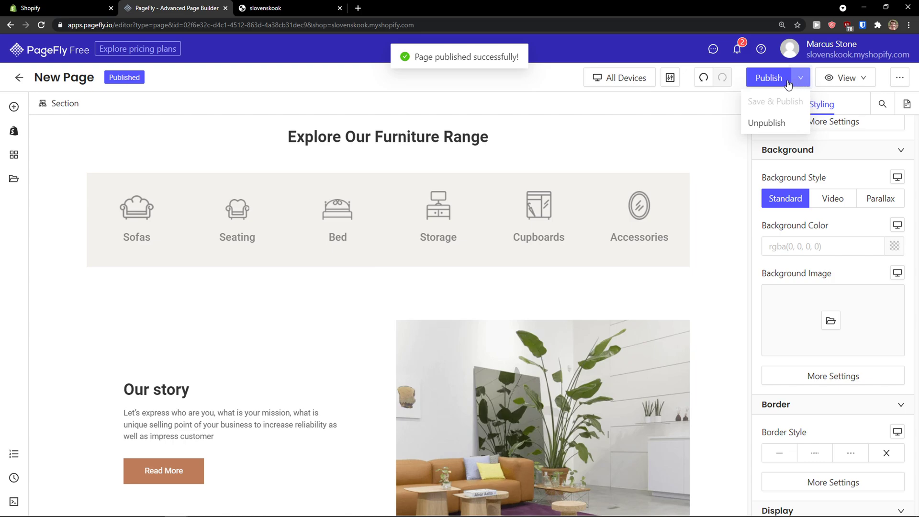
- In the Shopify admin, open the New Page entry from Online Store > Pages
click(102, 6)
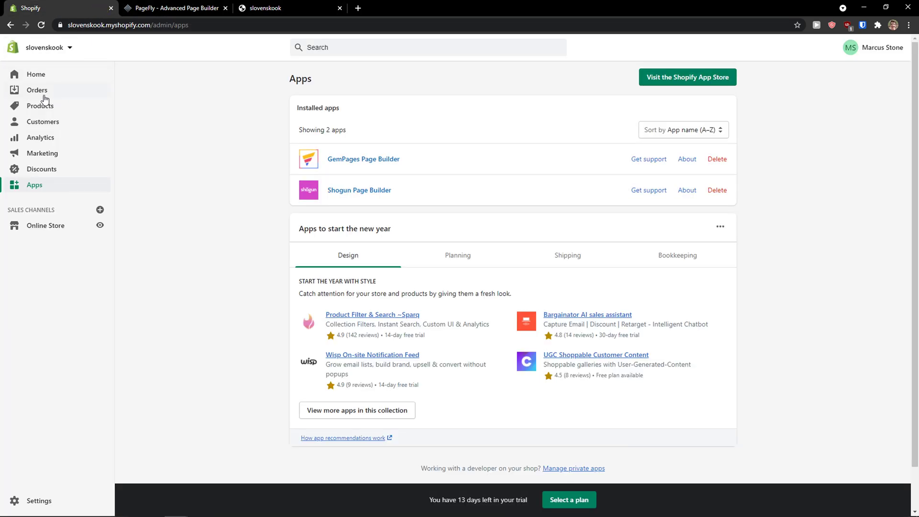
click(46, 78)
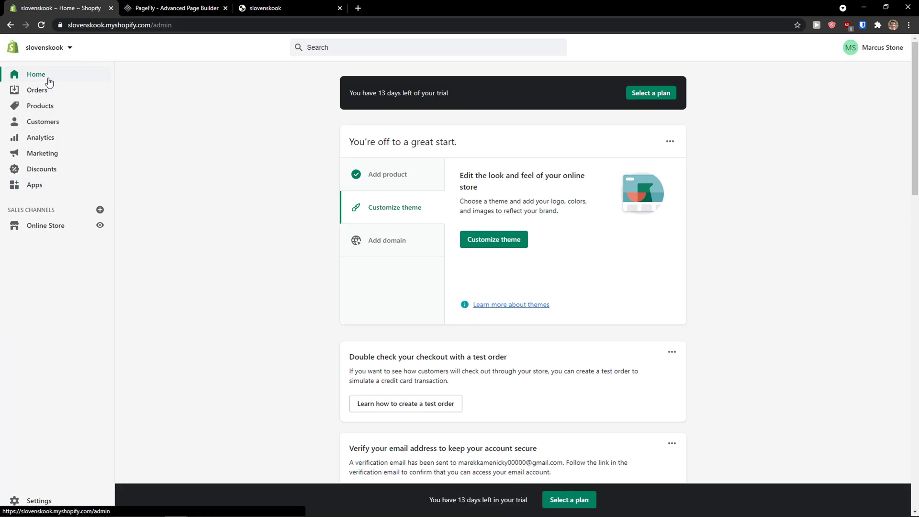
click(38, 227)
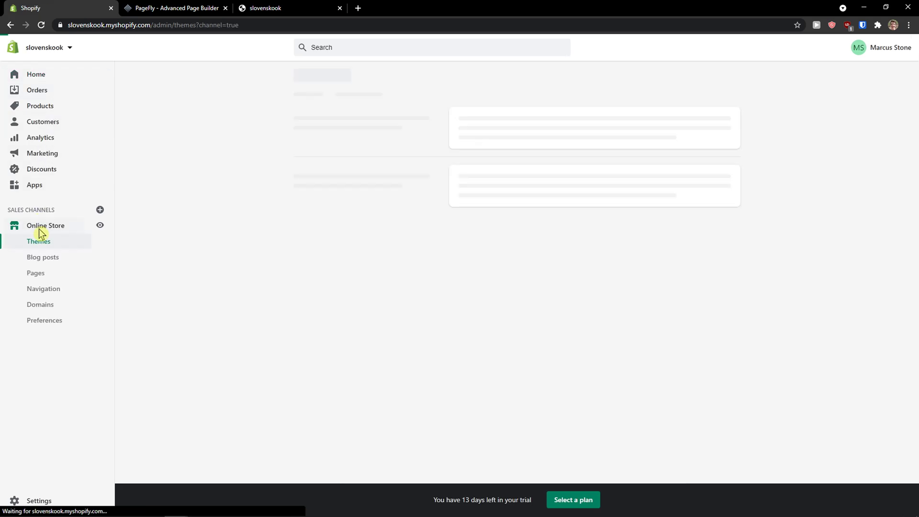
click(53, 276)
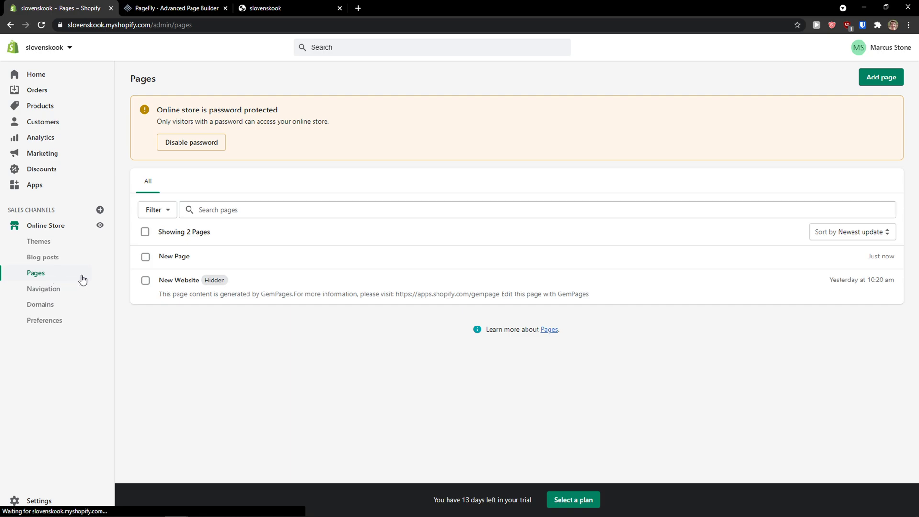
click(178, 263)
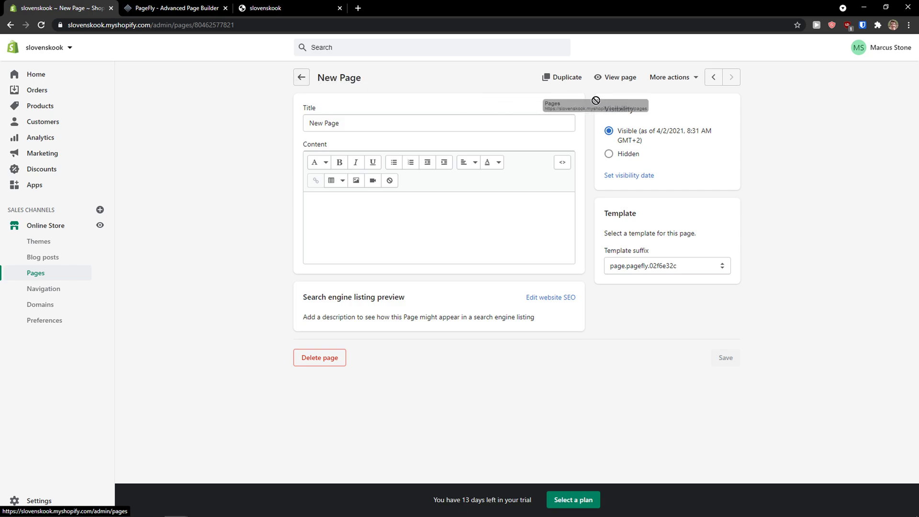
- View New Page live, scroll through its sections, then autoscroll back to the top
click(611, 81)
scroll(316, 168, down, 20)
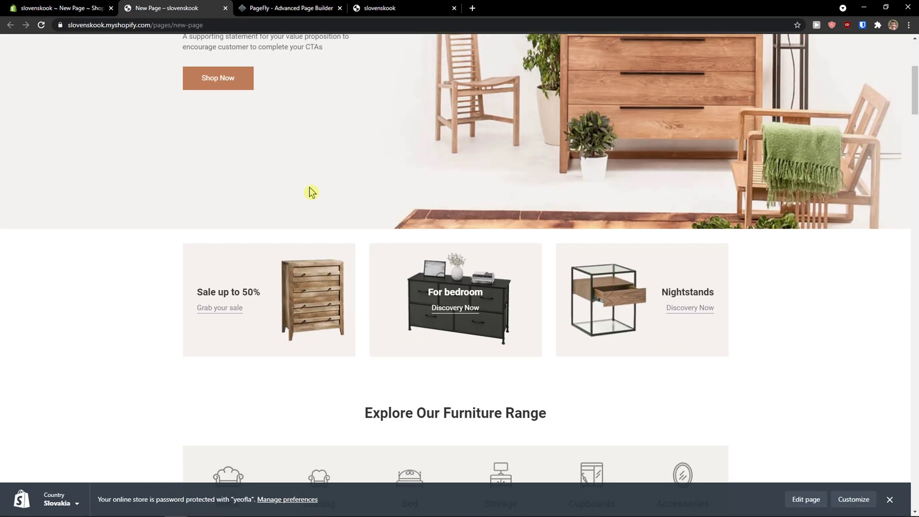
scroll(308, 200, down, 20)
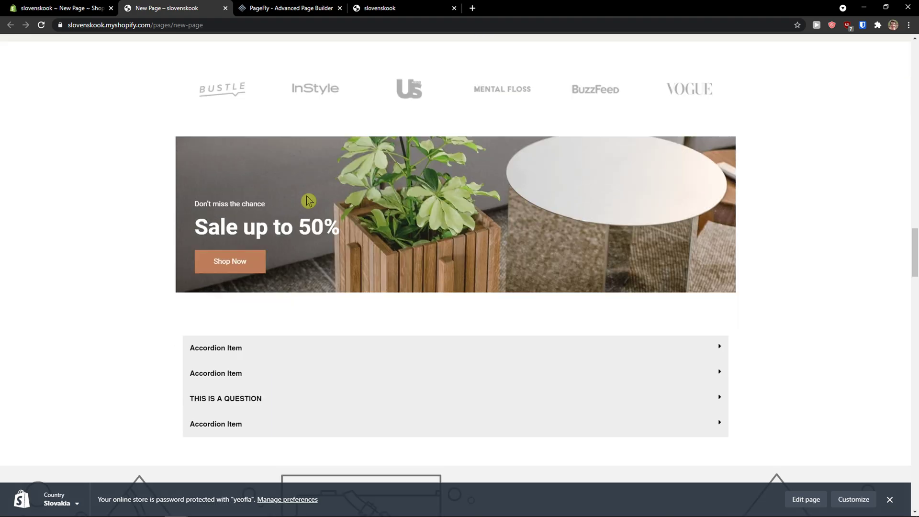
scroll(308, 200, down, 15)
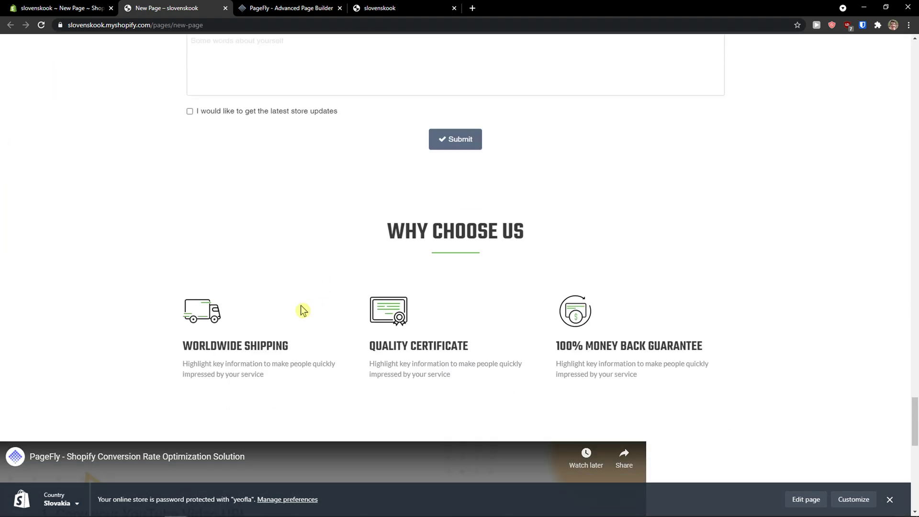
middle_click(141, 330)
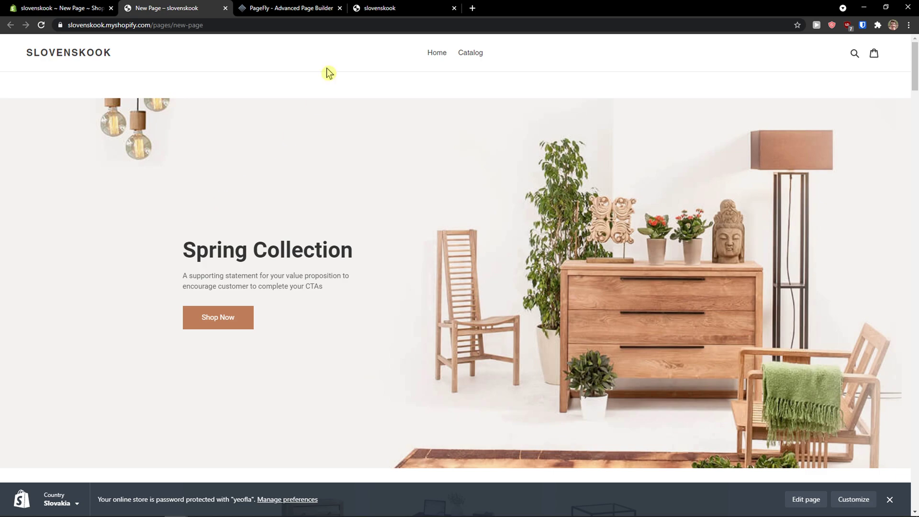
- Drag the first Product Details layout from Shopify elements below the furniture categories and view its General settings
click(283, 8)
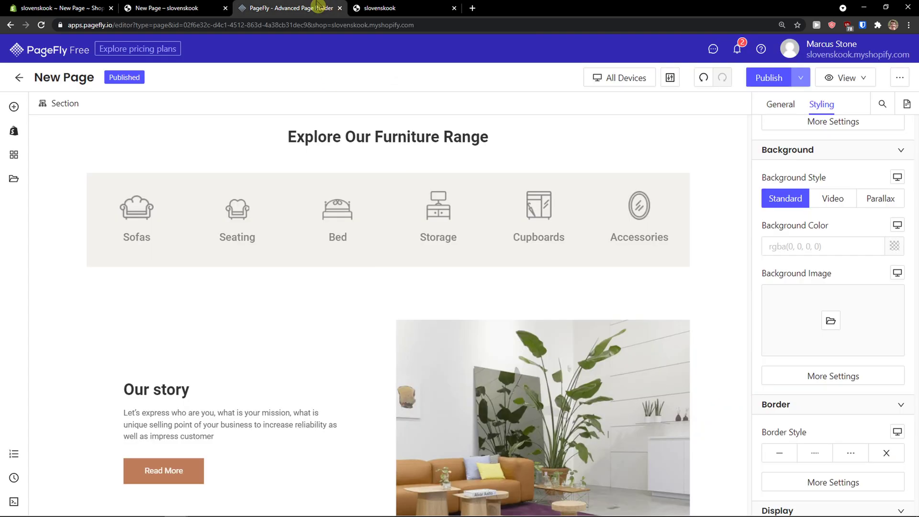
click(16, 180)
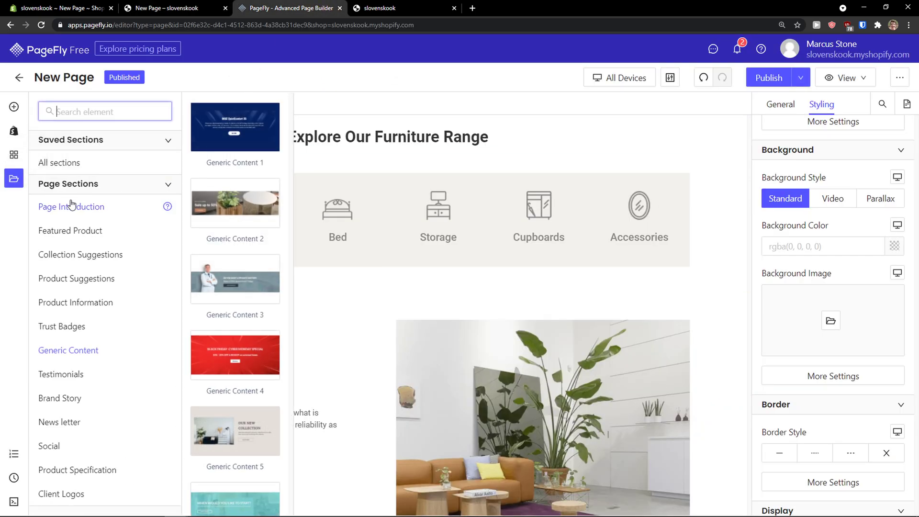
click(13, 155)
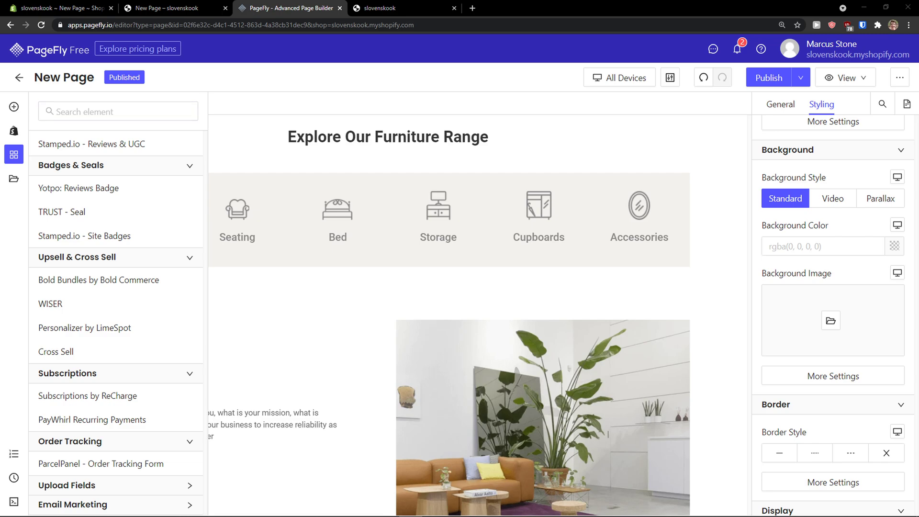
click(14, 130)
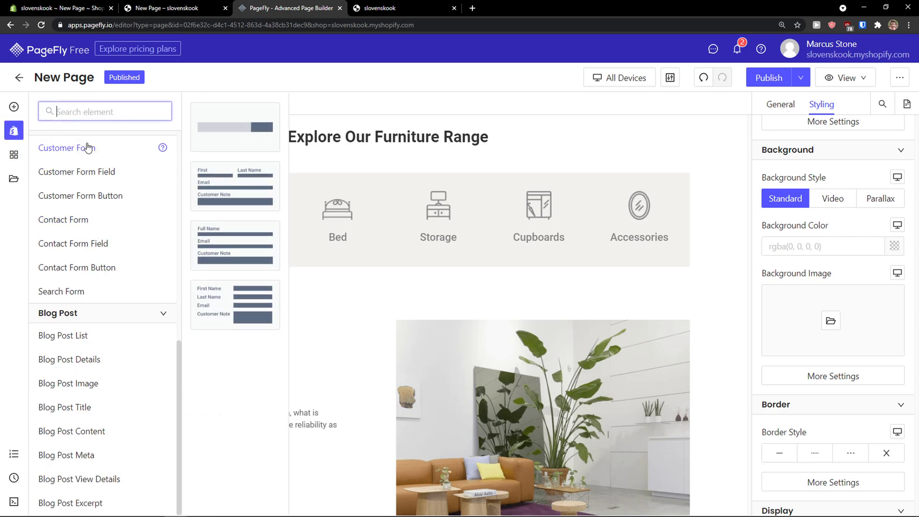
scroll(82, 259, up, 10)
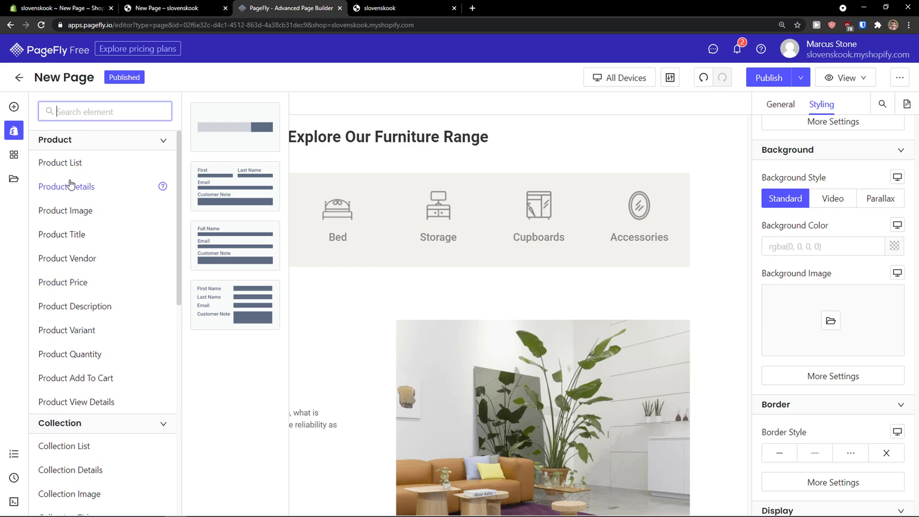
mouse_move(71, 164)
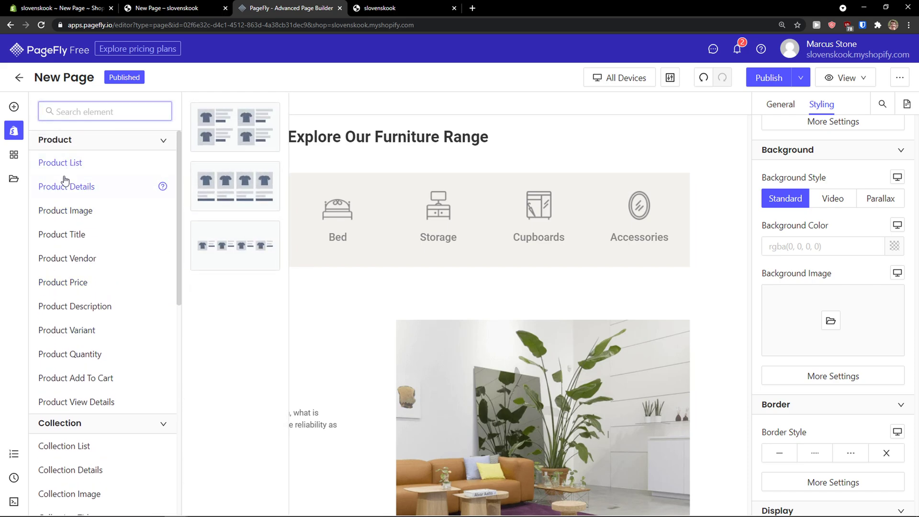
mouse_move(62, 187)
drag(206, 118, 344, 303)
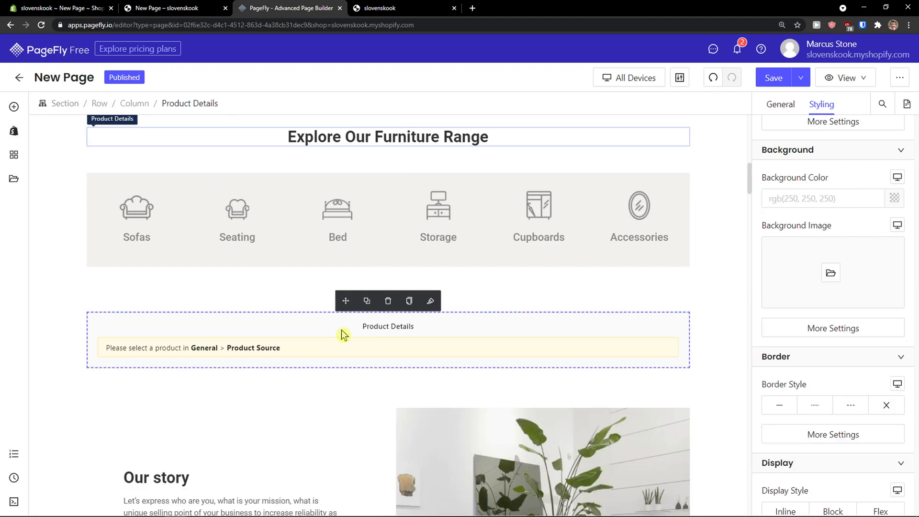
click(780, 104)
scroll(658, 289, up, 4)
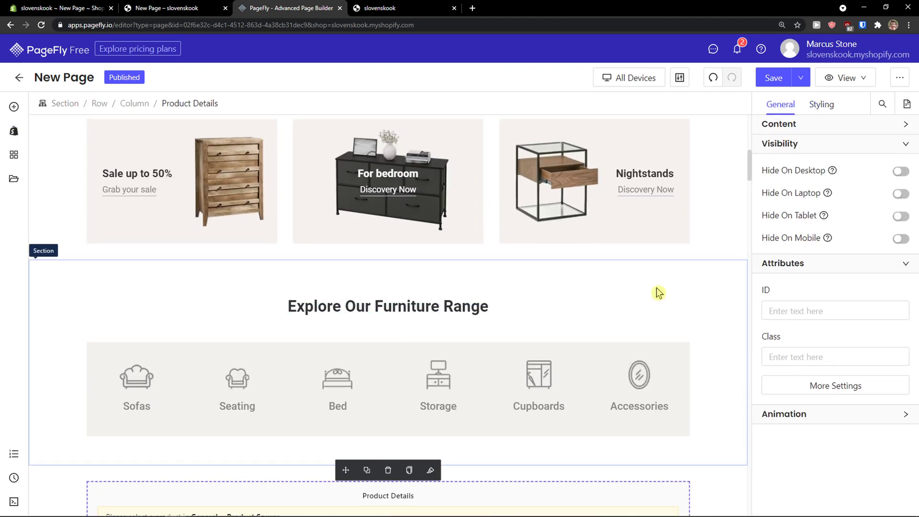
scroll(411, 278, down, 6)
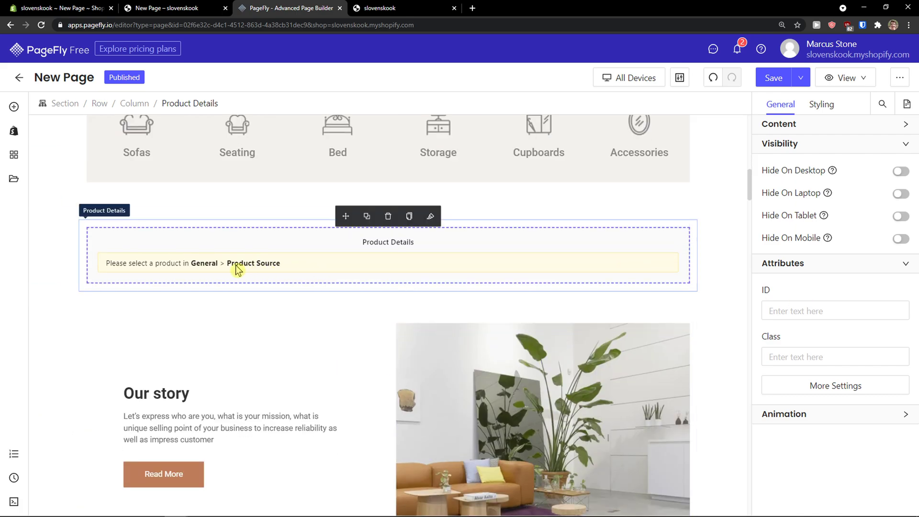